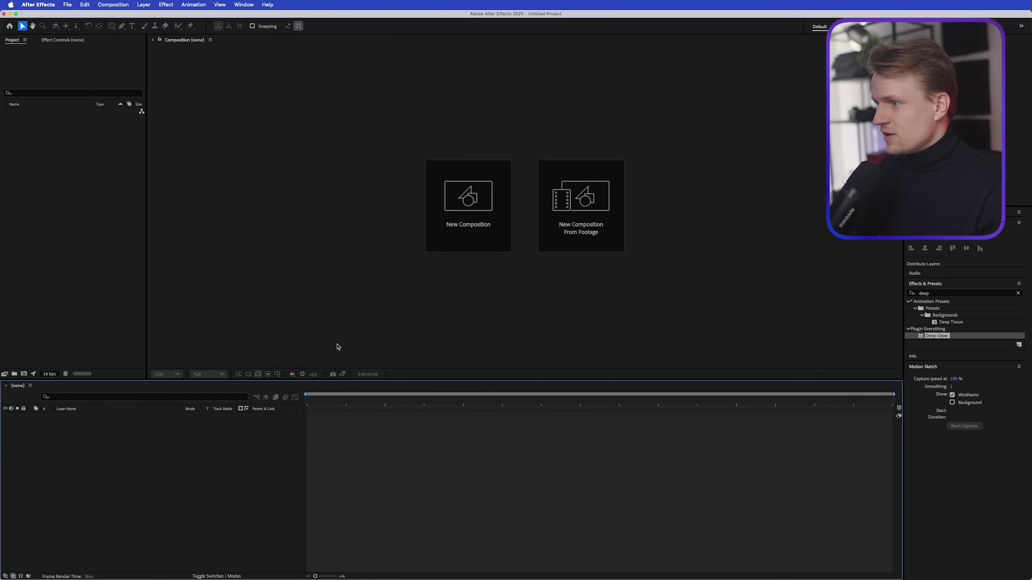
Create Comp 1 at 3840×2160, 25 fps, with a 10-second duration
left_click(467, 219)
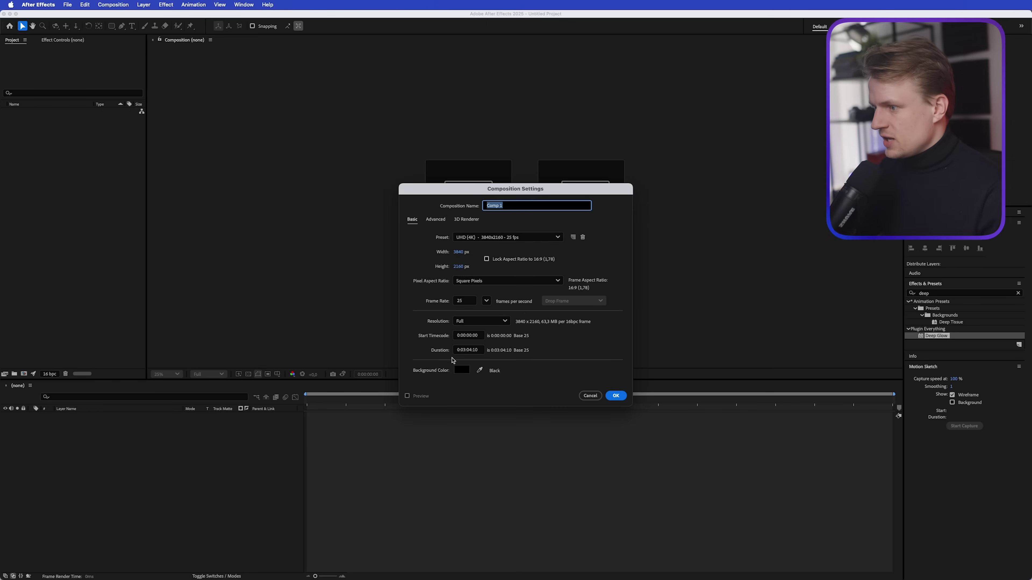
left_click(467, 351)
key("Delete")
type("0")
key("Return")
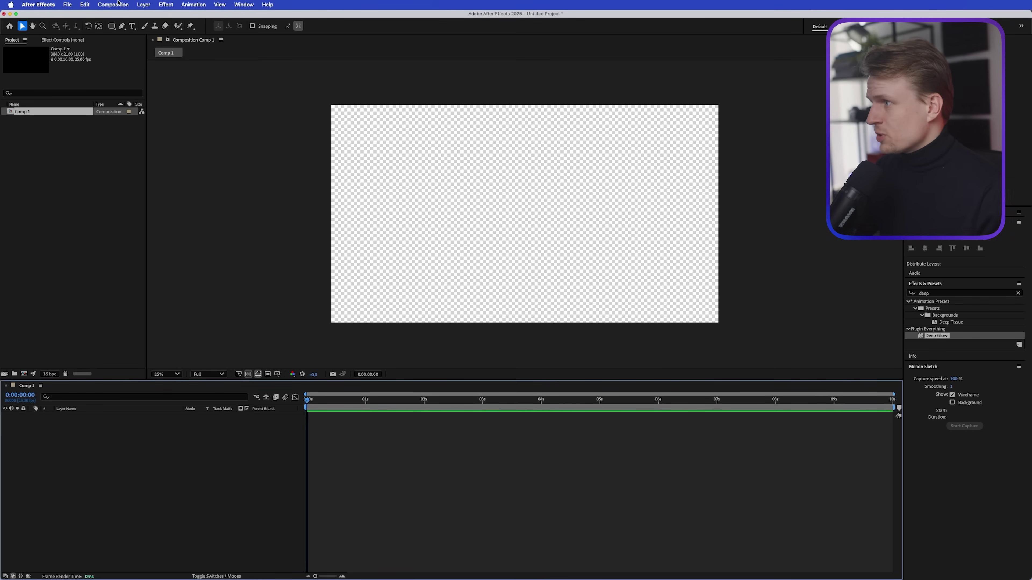
Add a full-frame 3840×2160 solid, Dark Grey Solid 1, coloured near-black grey
left_click(144, 4)
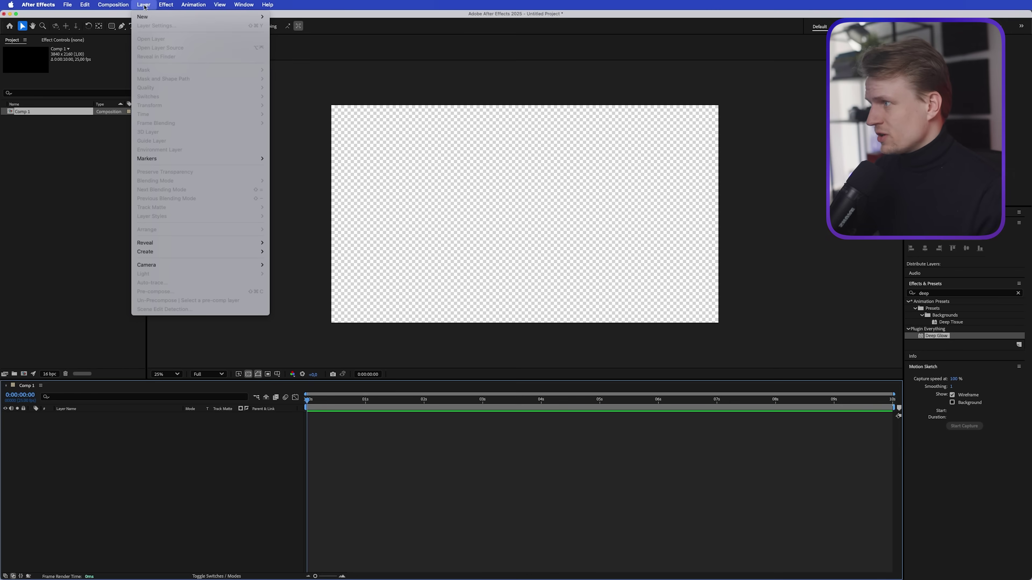
mouse_move(244, 16)
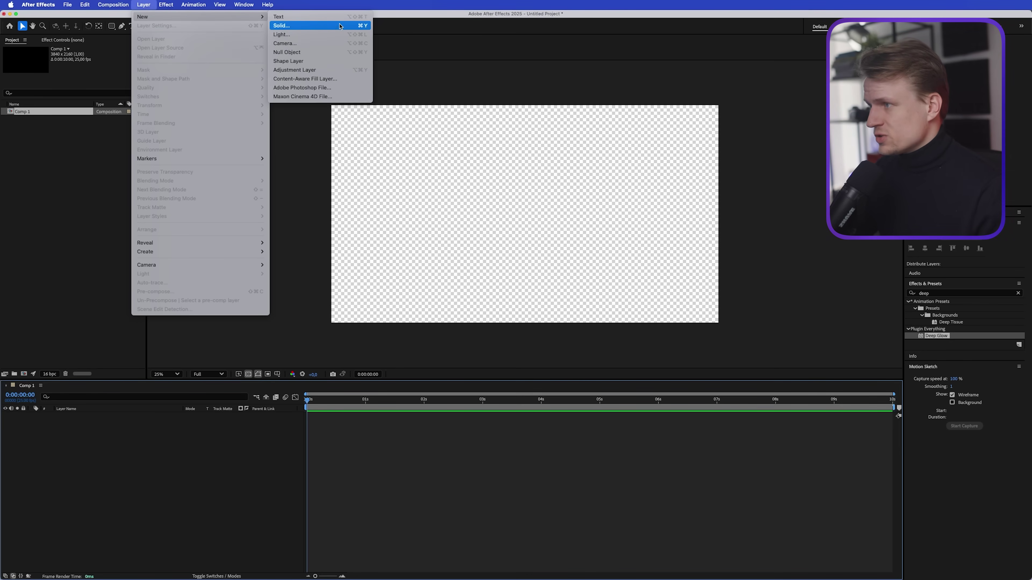
left_click(359, 25)
left_click(510, 359)
left_click(425, 346)
left_click_drag(406, 346, 398, 348)
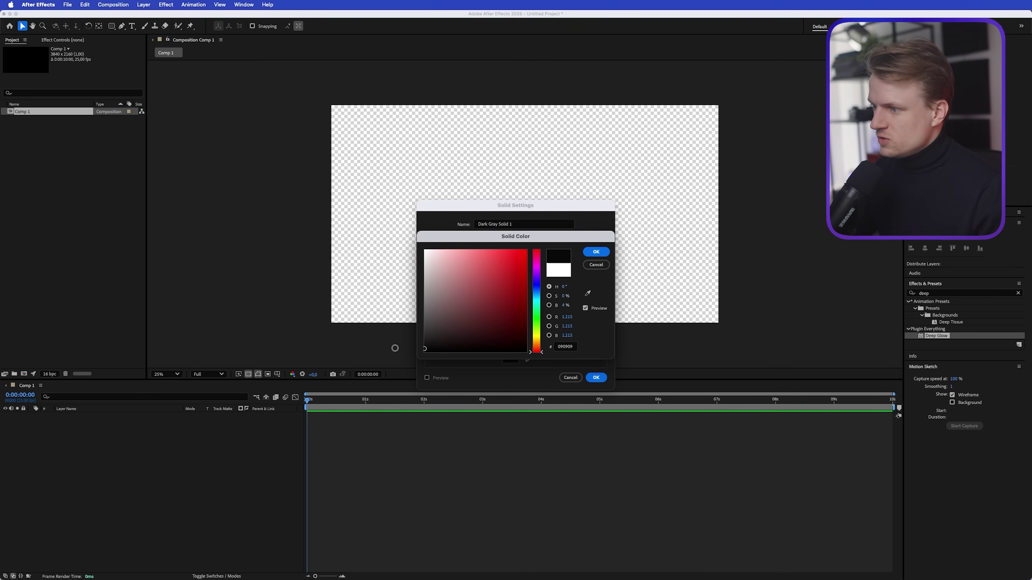
left_click(596, 252)
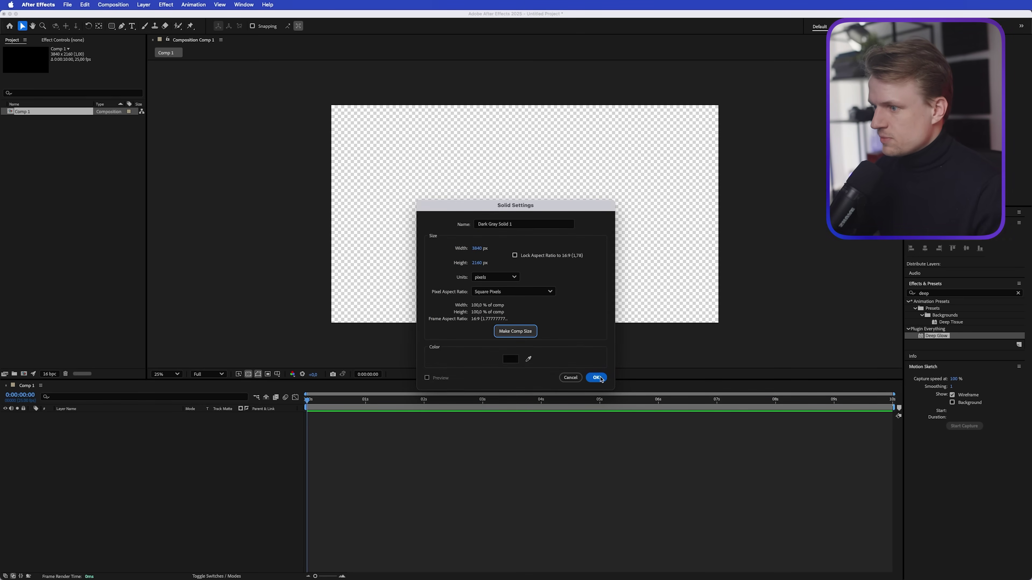
left_click(596, 377)
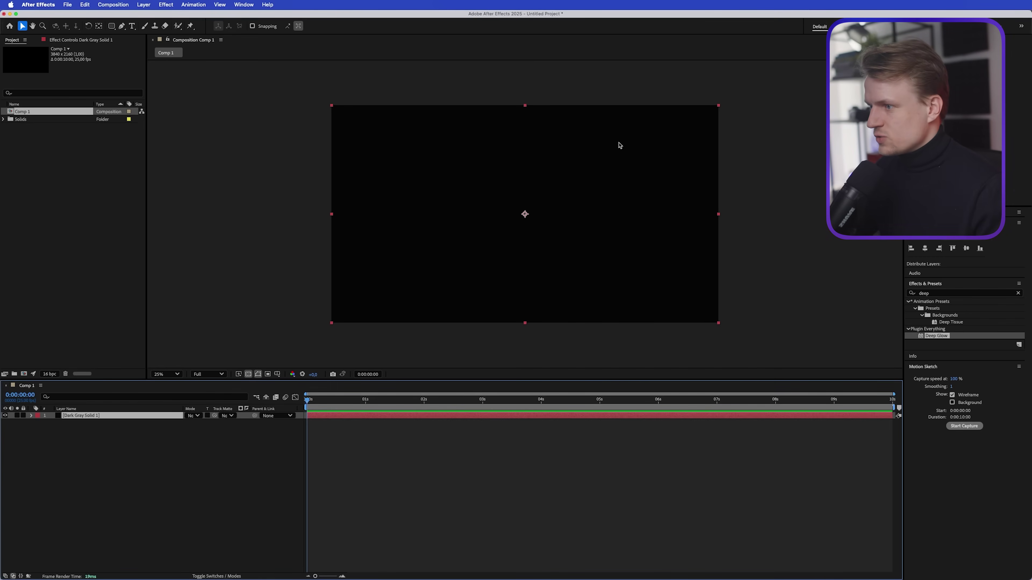
Deselect the solid and choose the Rounded Rectangle Tool with a bright red fill
left_click(561, 345)
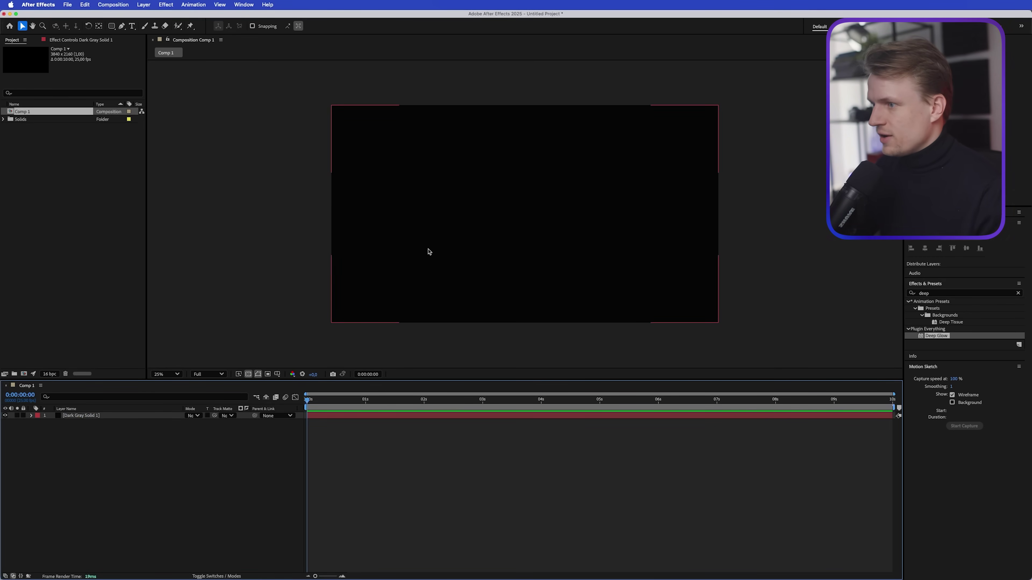
left_click_drag(111, 26, 149, 36)
left_click(254, 25)
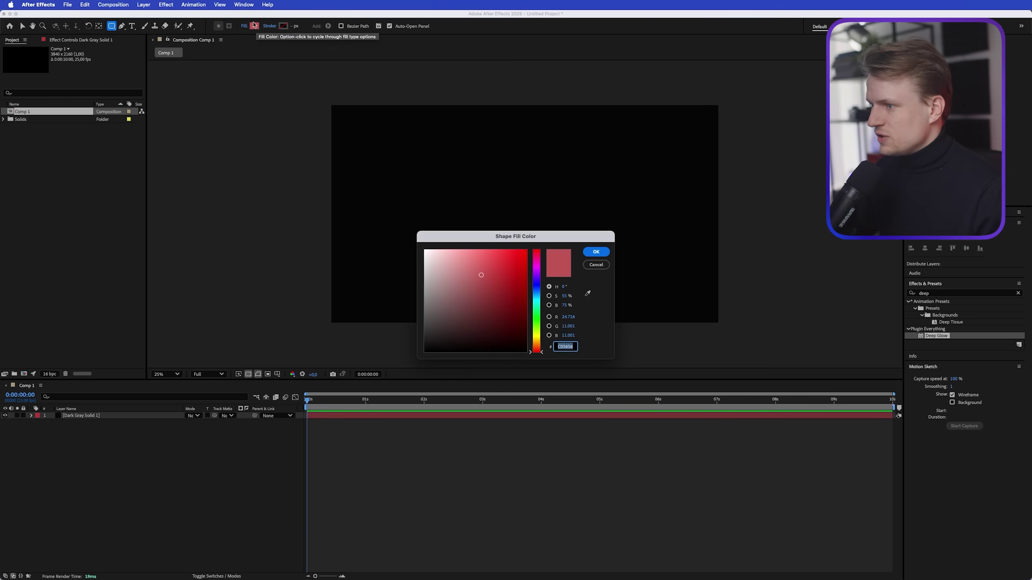
left_click(514, 258)
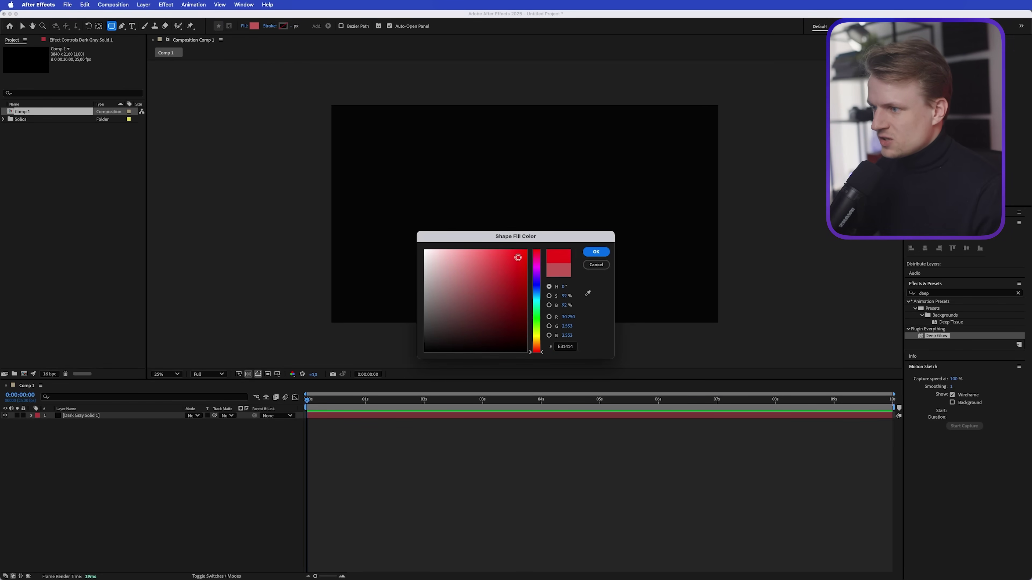
left_click_drag(515, 258, 514, 259)
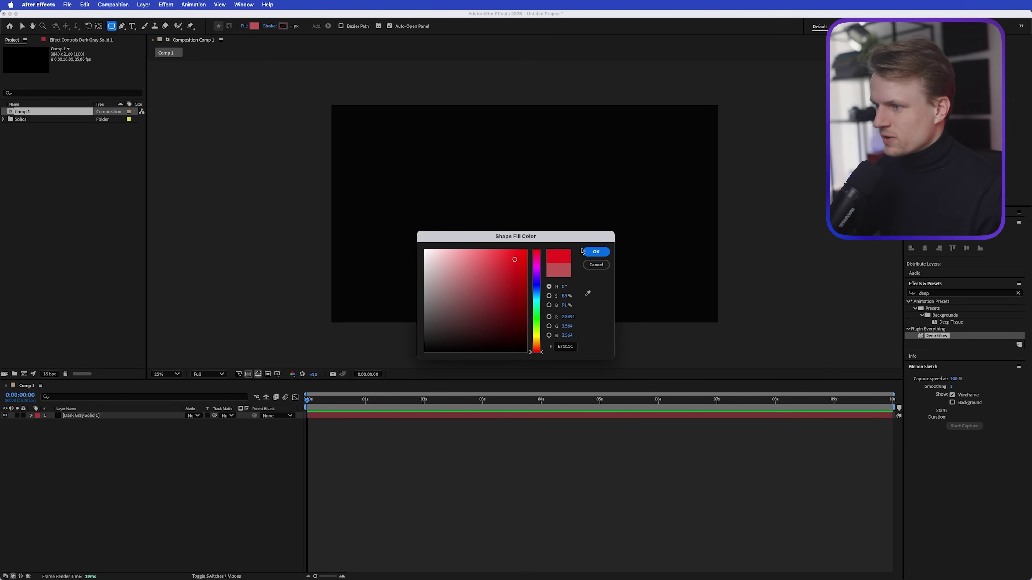
left_click(595, 251)
Set the stroke to None and draw a small red square at the composition centre
left_click(269, 25)
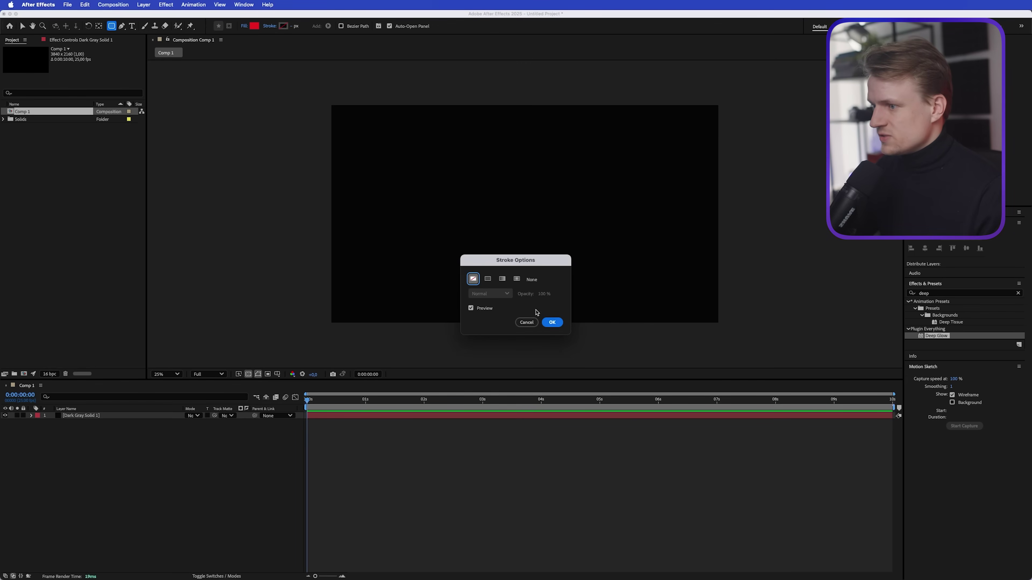
left_click(551, 322)
left_click(509, 189)
mouse_move(510, 192)
left_mouse_down()
mouse_move(568, 246)
mouse_move(543, 220)
left_mouse_up()
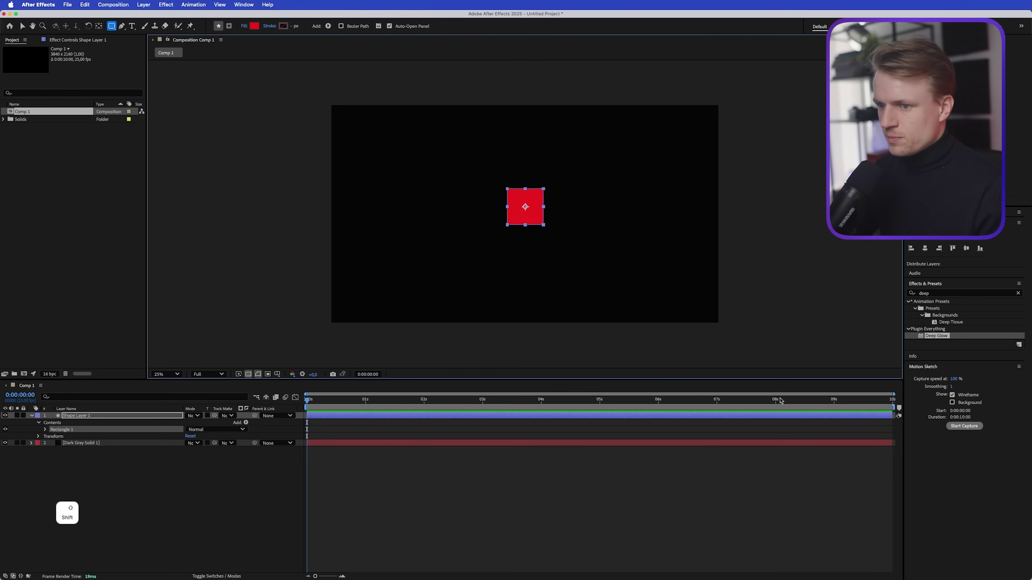
Centre the red square in the composition and raise Rectangle 1's Roundness to 93
left_click(925, 249)
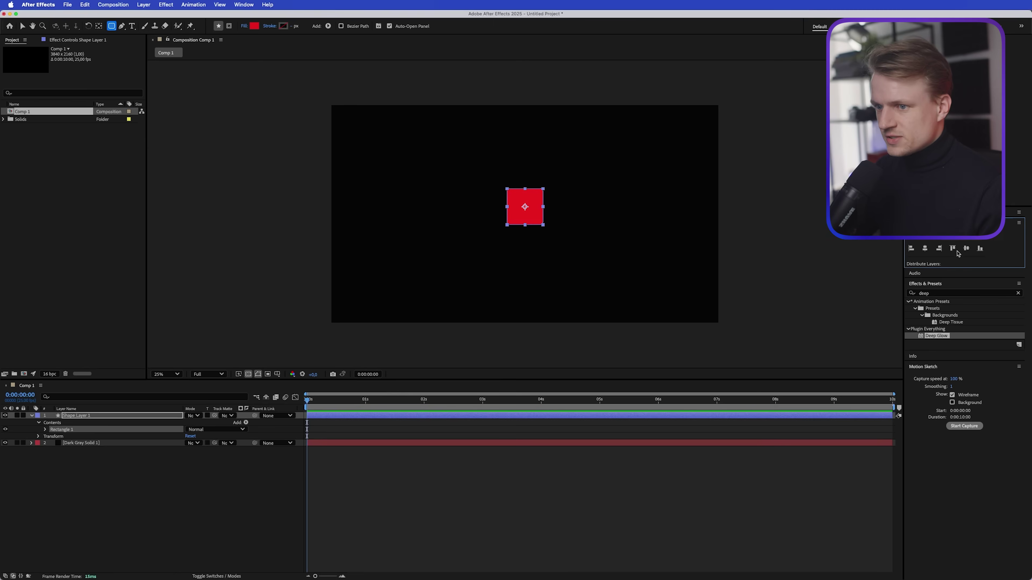
left_click(966, 248)
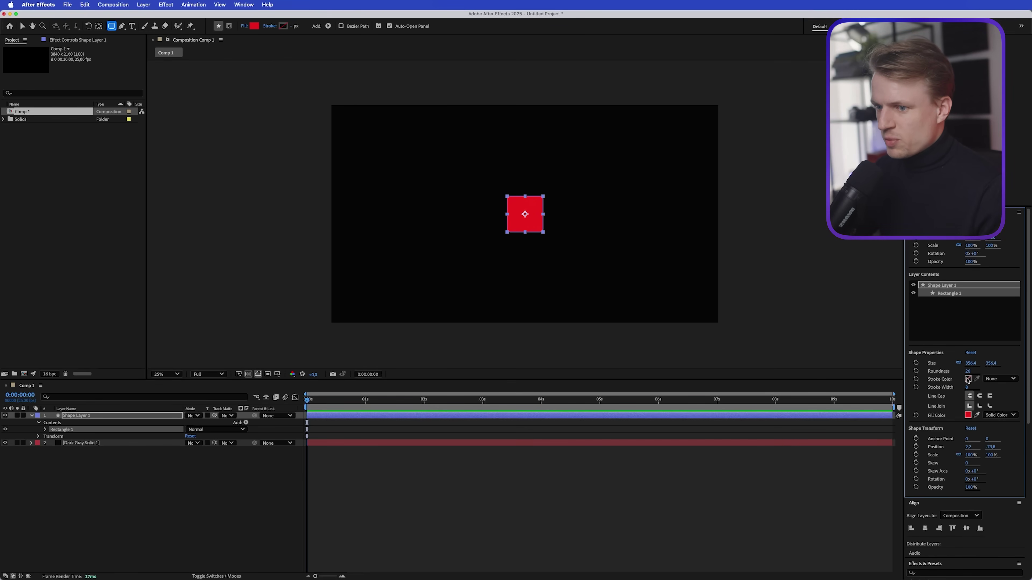
mouse_move(968, 371)
left_mouse_down()
mouse_move(949, 372)
mouse_move(961, 368)
left_mouse_up()
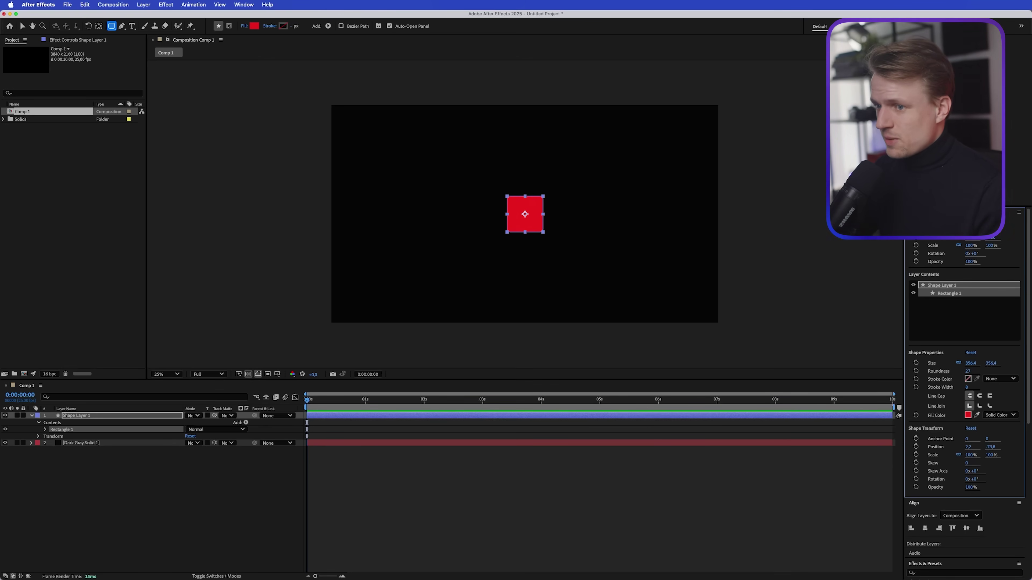
left_click(44, 429)
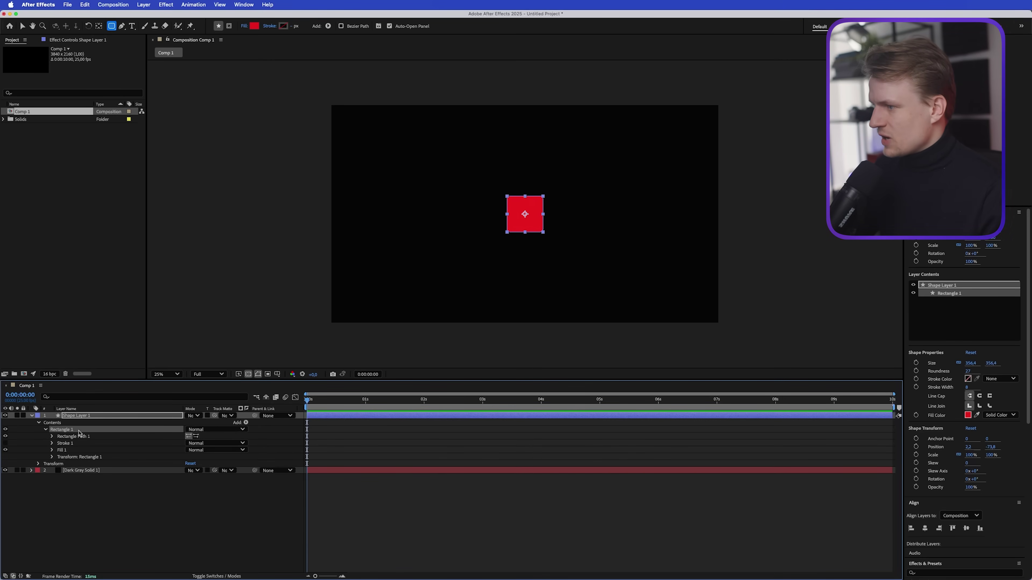
left_click_drag(967, 371, 989, 372)
key("period")
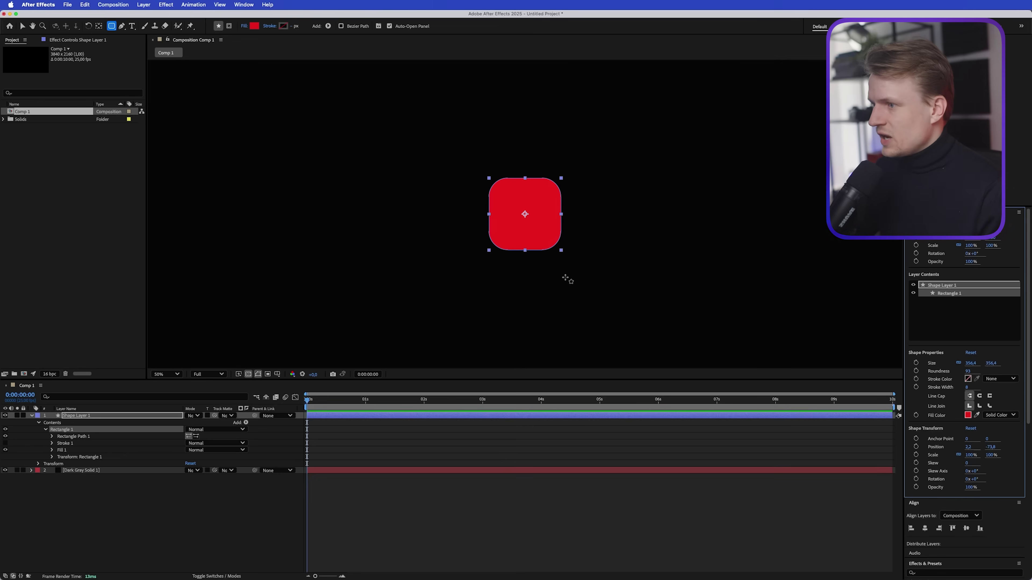
Draw a large circle over the red square with the Ellipse Tool
left_click(111, 25)
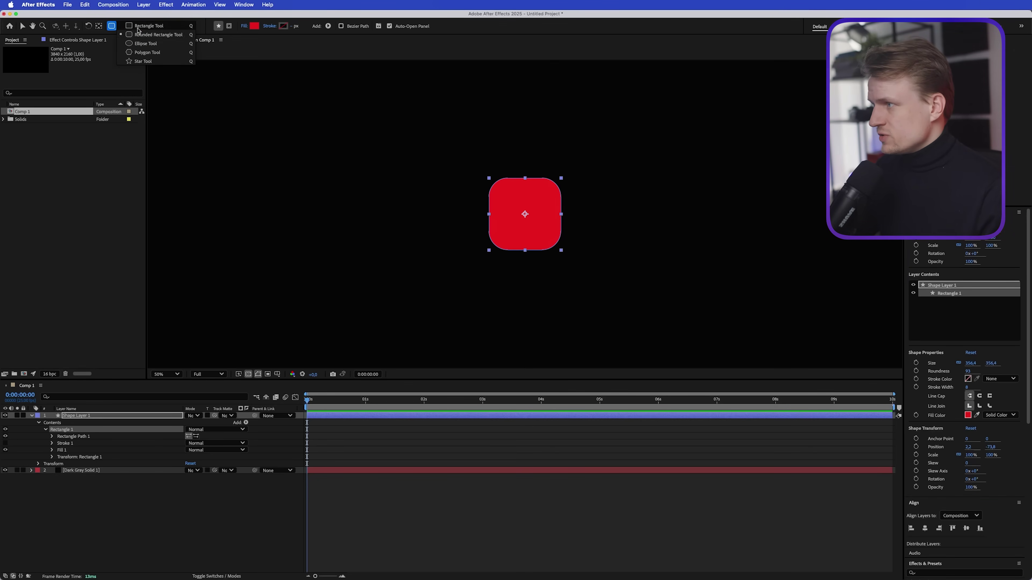
left_click(147, 44)
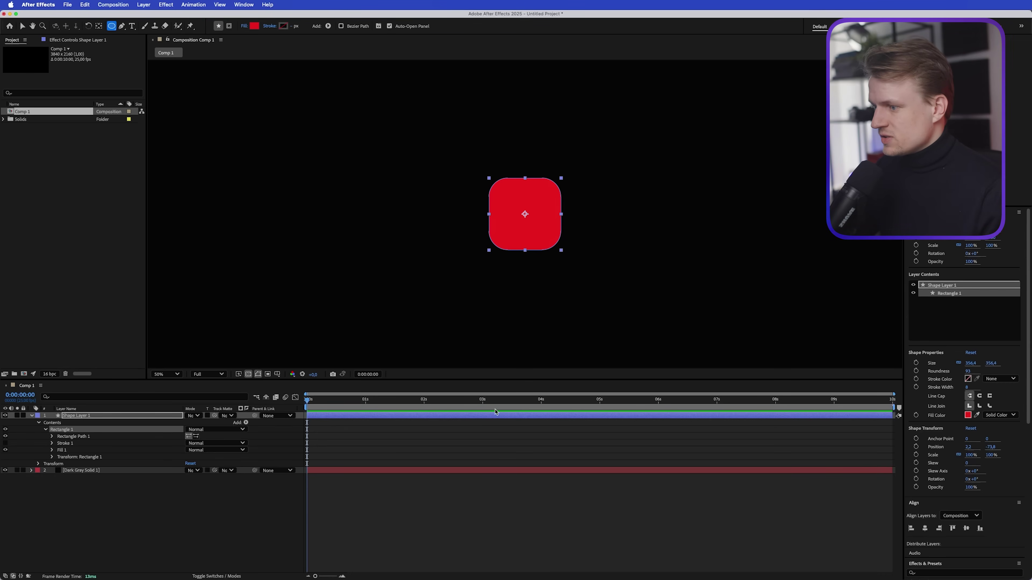
left_click_drag(467, 160, 587, 274)
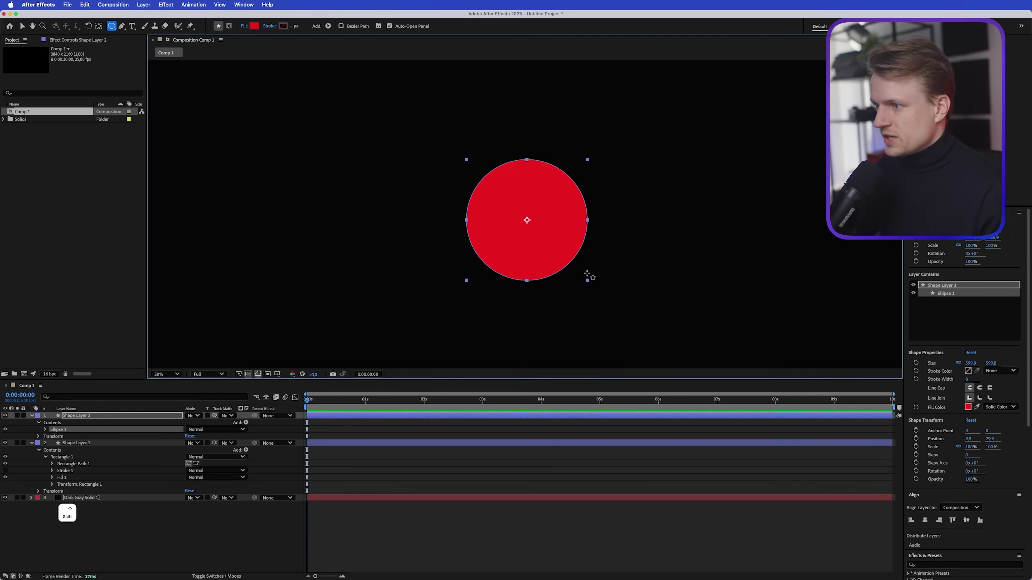
Give the circle no fill and a white FFFFFF stroke
left_click(243, 26)
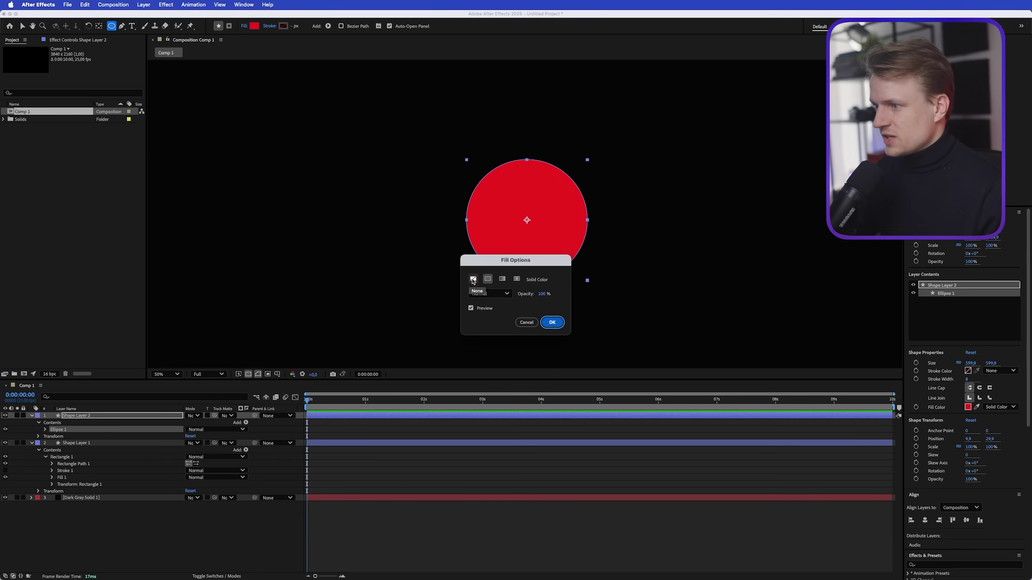
left_click(473, 280)
left_click(551, 322)
left_click(284, 25)
type("FFFFFF")
key("Return")
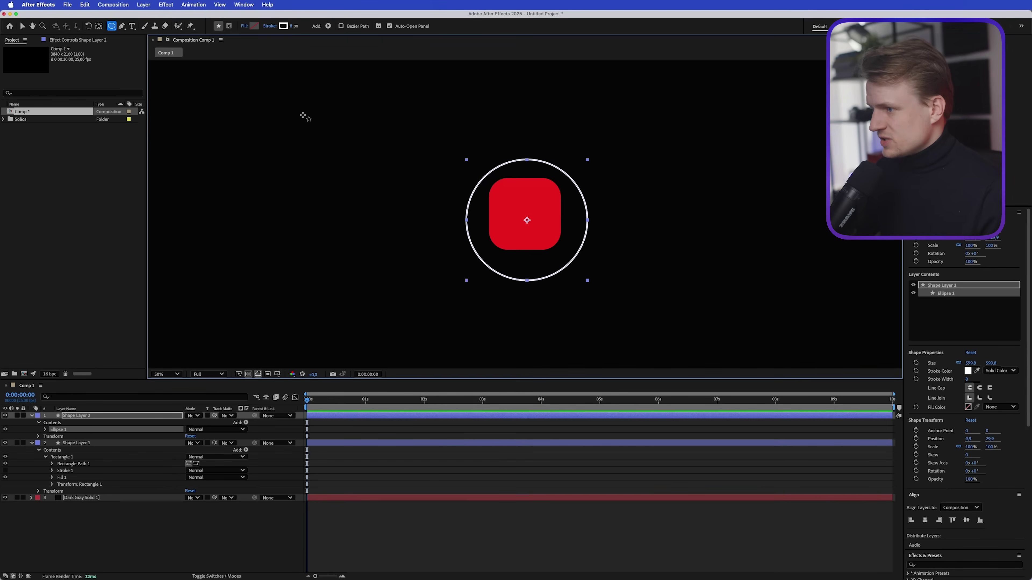
Centre the white circle horizontally and vertically in the composition
left_click(924, 521)
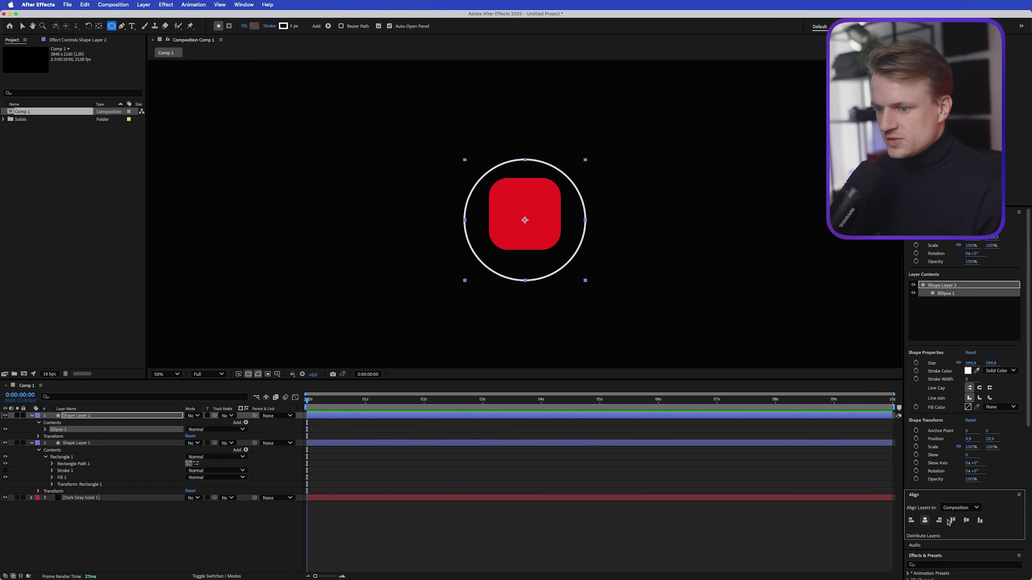
left_click(966, 520)
left_click(530, 496)
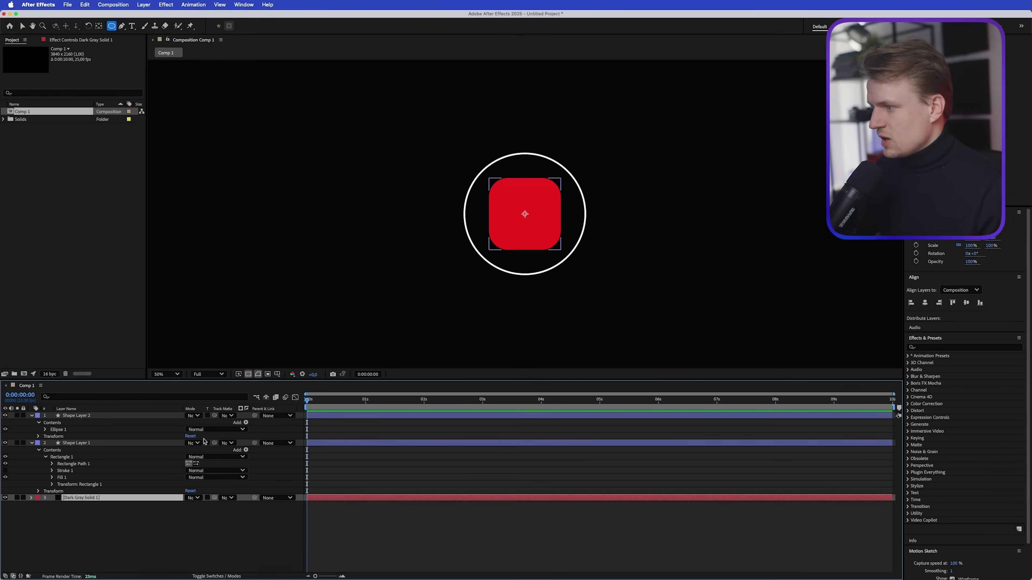
Try Roundness 280 on the red square to preview a circle, then undo it
left_click(112, 416)
left_click(79, 443)
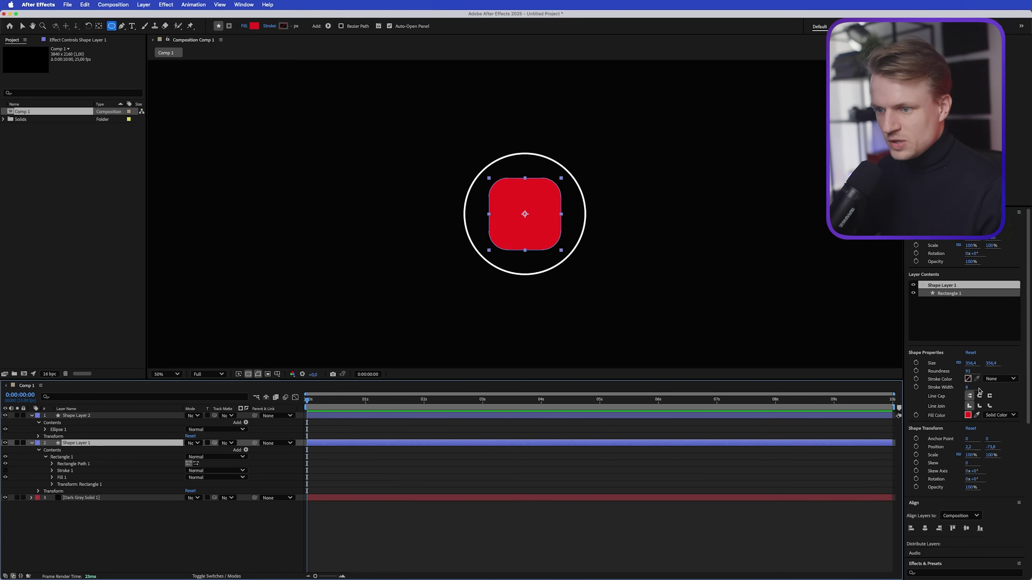
left_click(968, 371)
type("280")
key("Return")
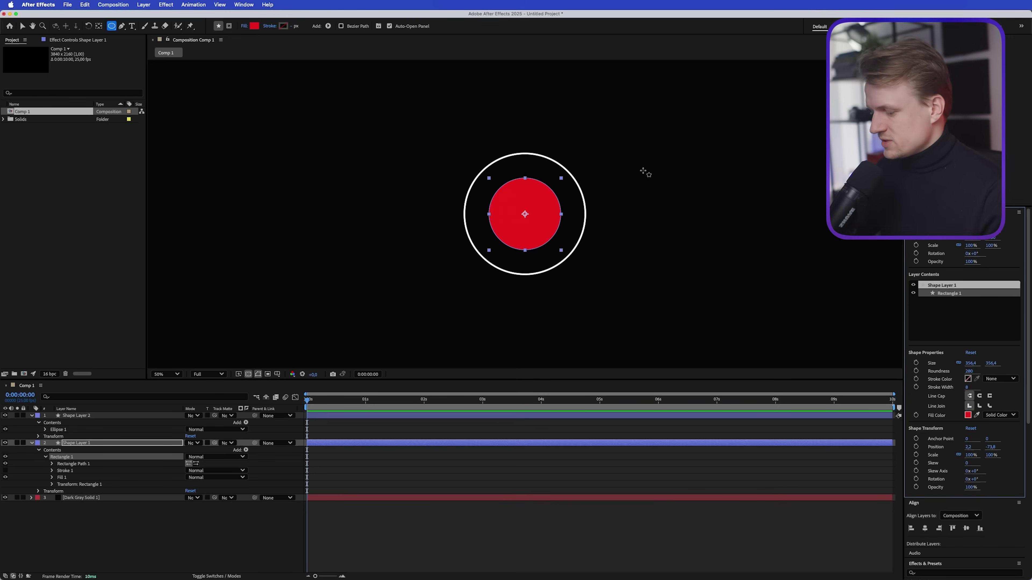
key("super+z")
Zoom the viewer to 100% and move the current time to 0:00:00:16
key("period")
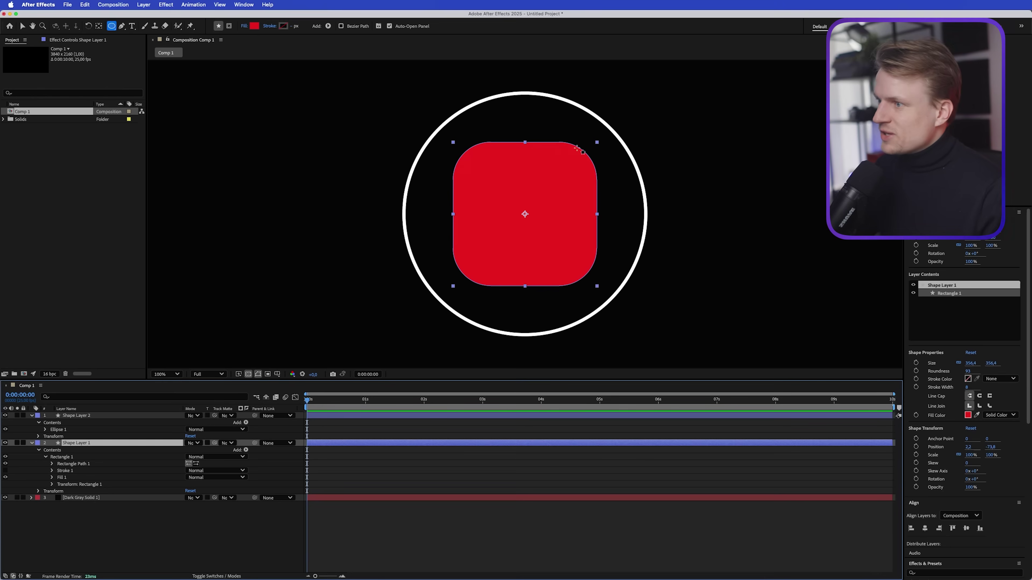
key("space")
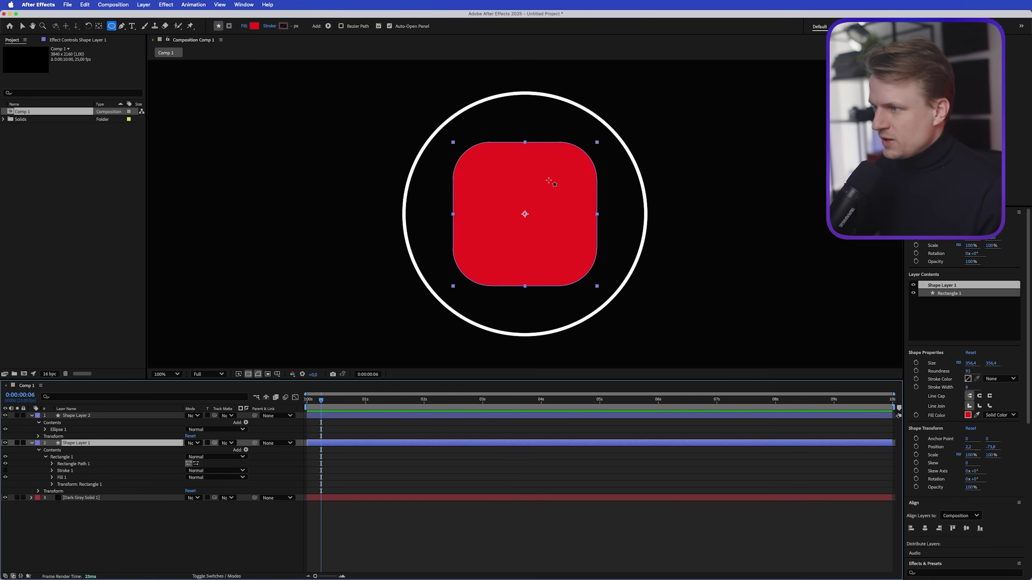
left_click_drag(348, 401, 345, 405)
key("v")
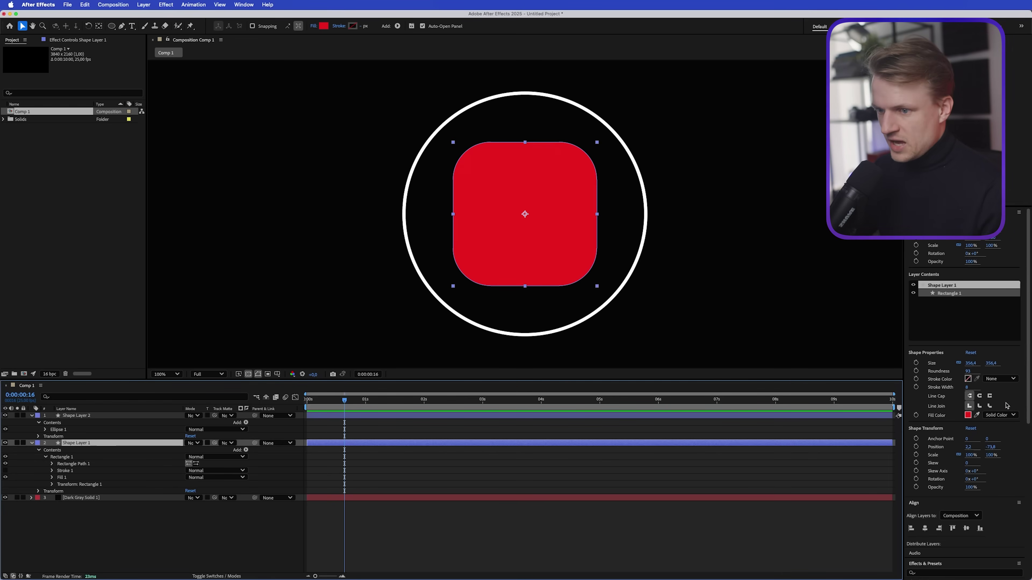
Keyframe Roundness at 93 at 0:00:00:16 and 194 at 0:00:01:11, forming a circle
left_click(916, 371)
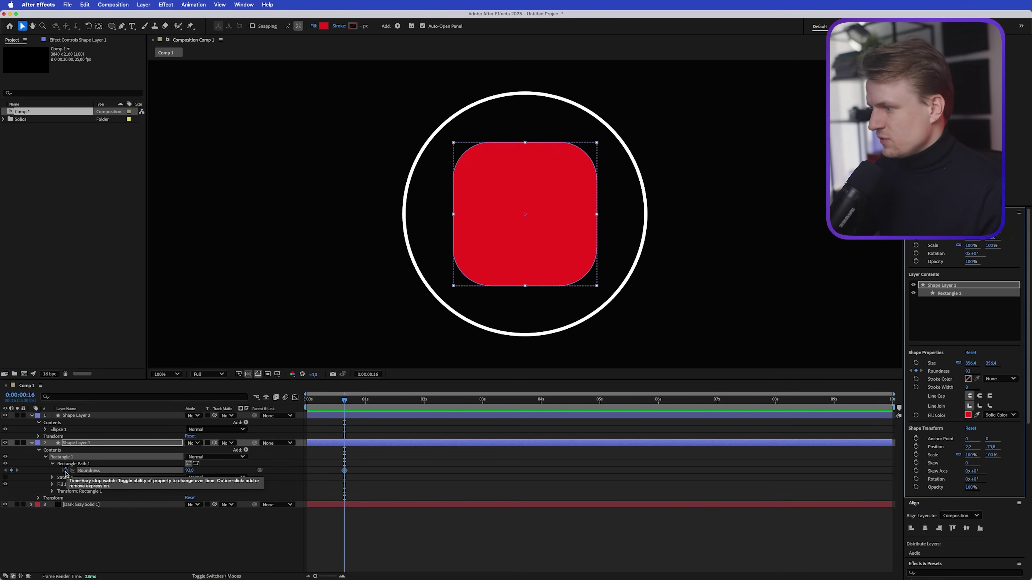
left_click_drag(385, 400, 391, 403)
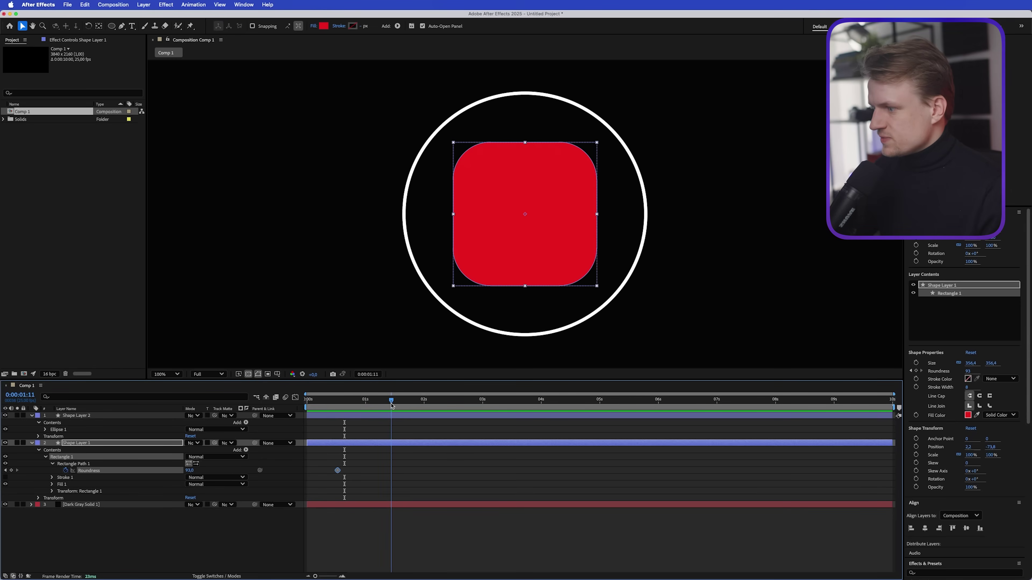
left_click_drag(189, 471, 324, 464)
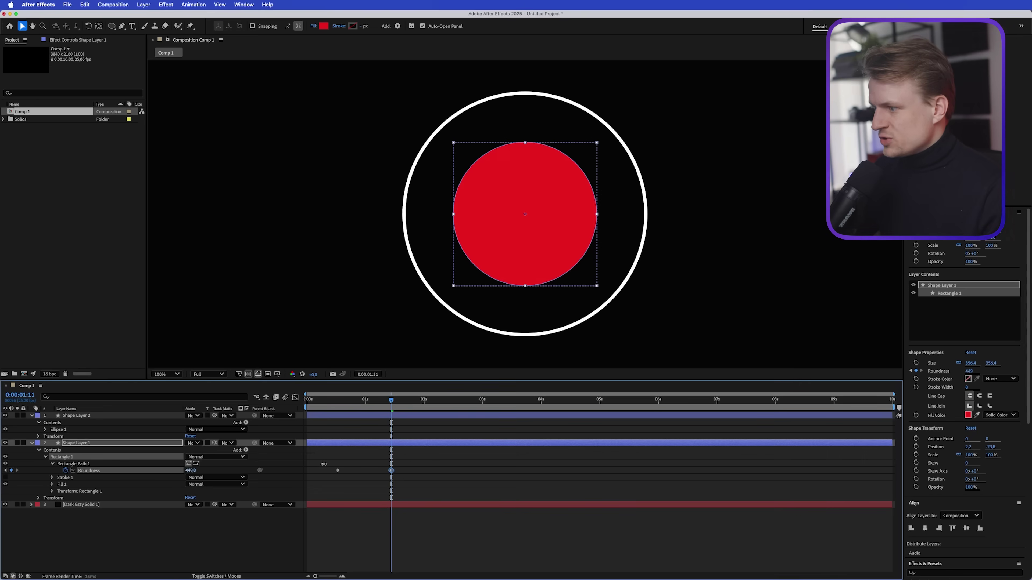
left_click_drag(251, 470, 226, 470)
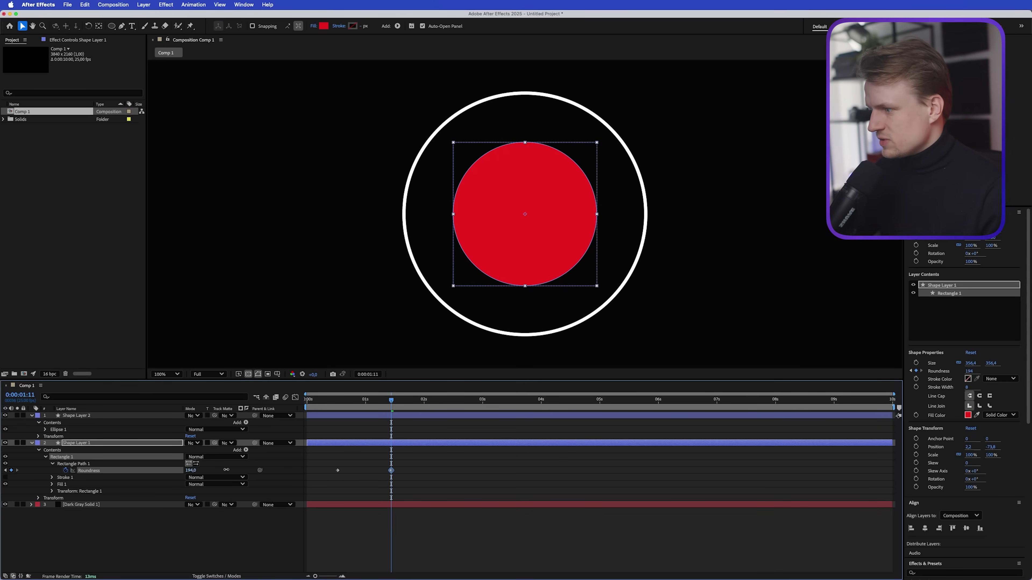
Keyframe Scale on the red shape from 100% at 0:00:00:16 to 152% at 0:00:01:11
left_click(150, 445)
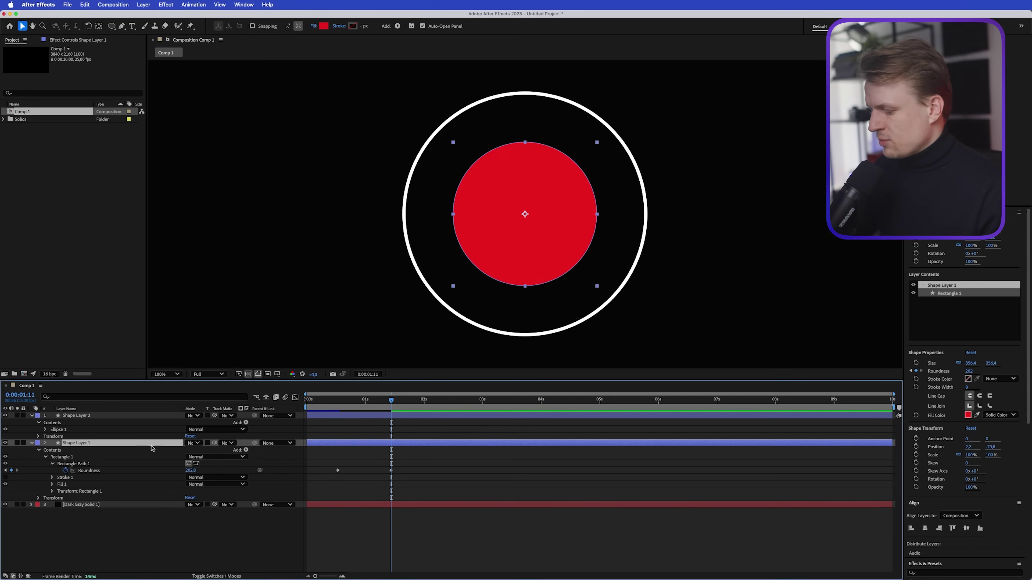
key("alt+shift+s")
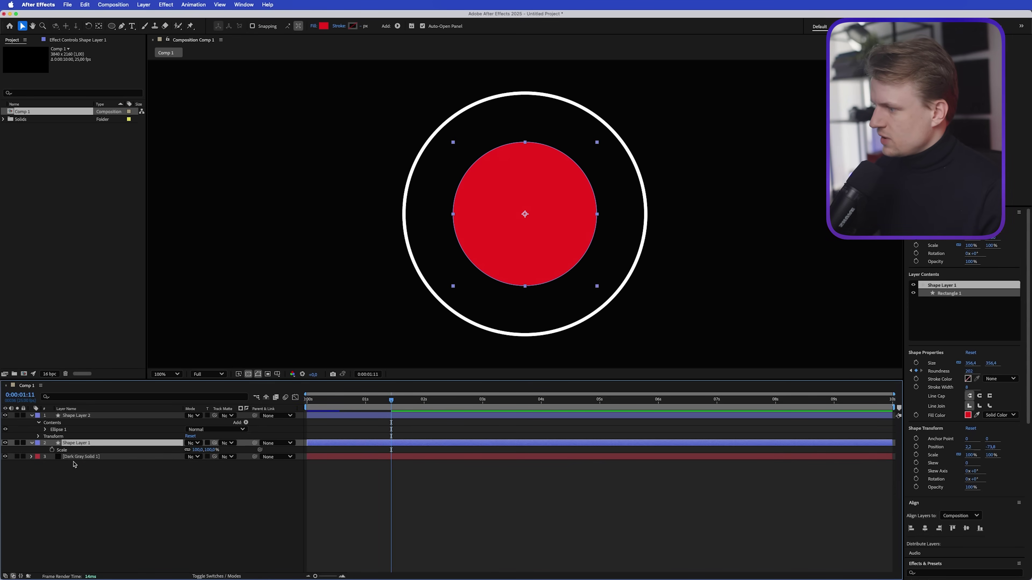
key("u")
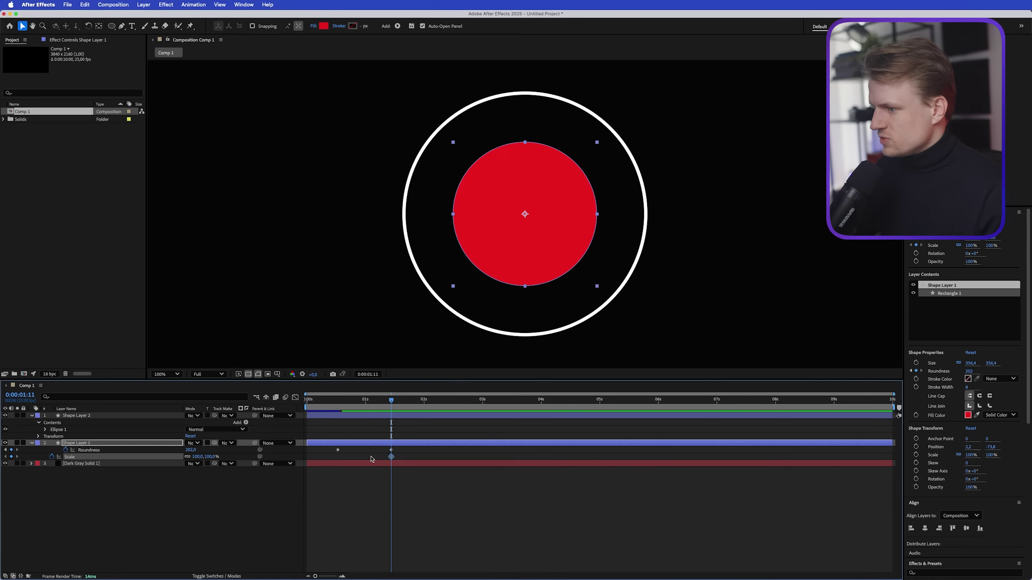
left_click_drag(392, 459, 338, 457)
left_click_drag(199, 457, 228, 453)
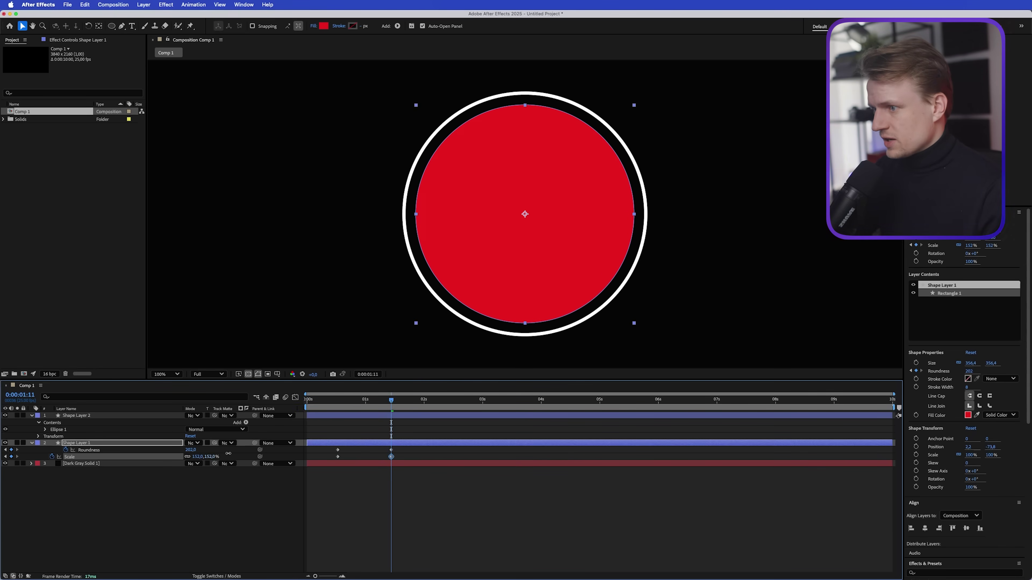
Apply Easy Ease to the Roundness and Scale keyframes
left_click(244, 489)
left_click_drag(381, 401, 335, 407)
left_click_drag(328, 447, 430, 463)
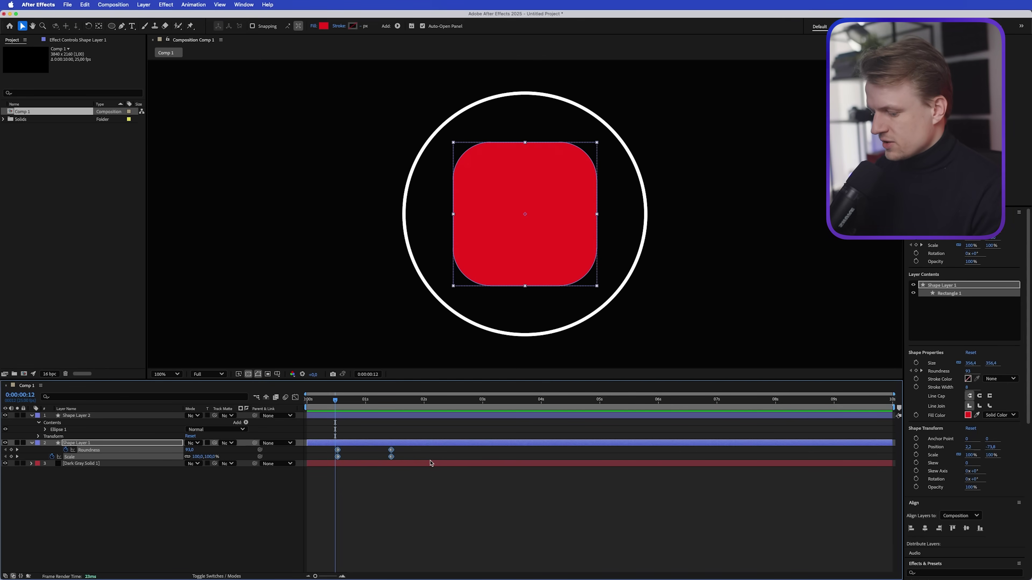
key("F9")
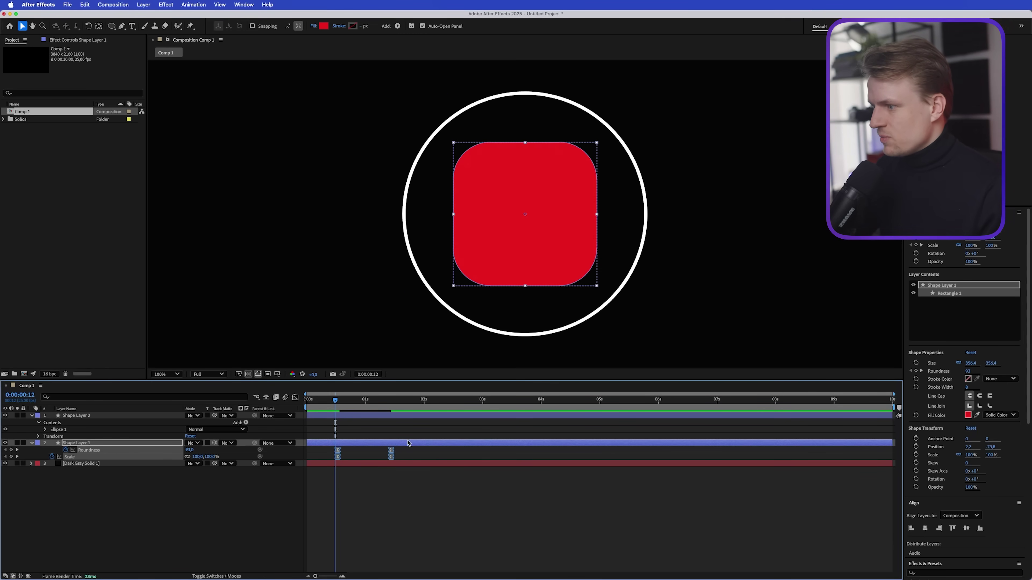
In the Graph Editor, stretch the first keyframe's easing influence, then preview the morph
left_click(295, 398)
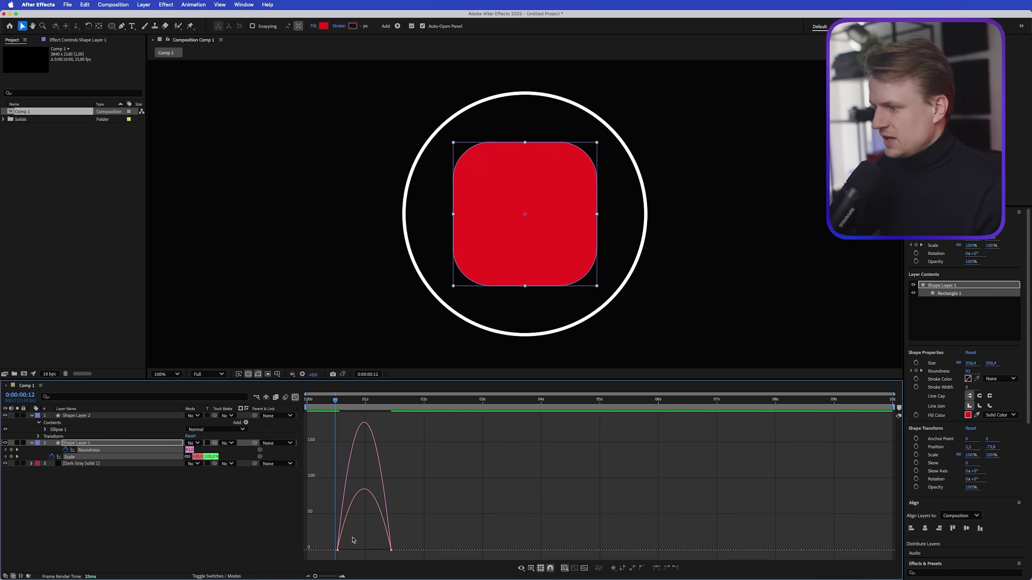
left_click_drag(350, 542, 374, 547)
left_click_drag(440, 528, 373, 549)
mouse_move(341, 401)
left_mouse_down()
mouse_move(375, 403)
mouse_move(338, 402)
mouse_move(375, 402)
mouse_move(348, 399)
left_mouse_up()
key("shift+F3")
key("space")
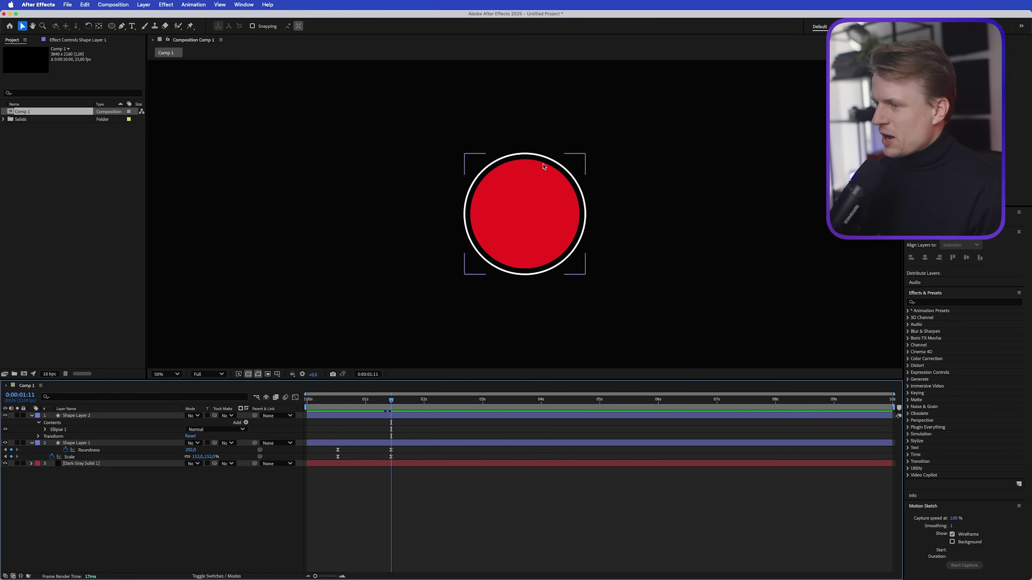
Set the viewer to 100% and expand Fill 1 on the red circle's Shape Layer 1
key("slash")
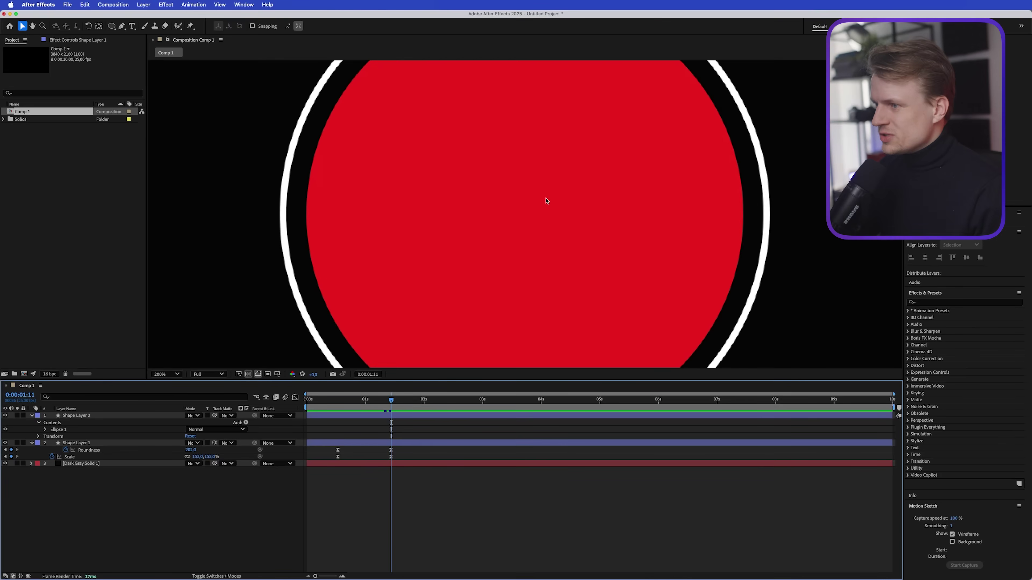
left_click(422, 252)
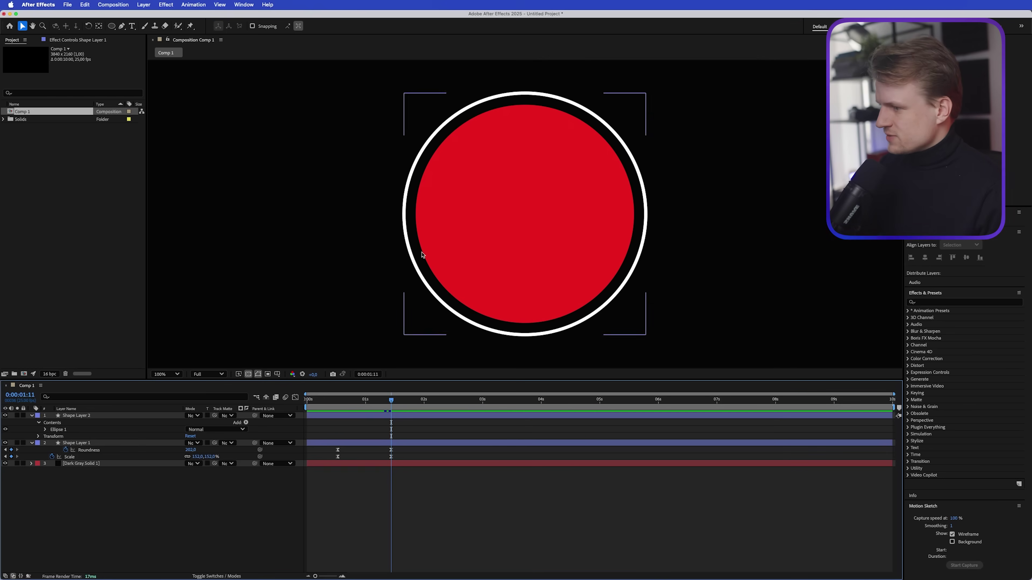
key("comma")
key("slash")
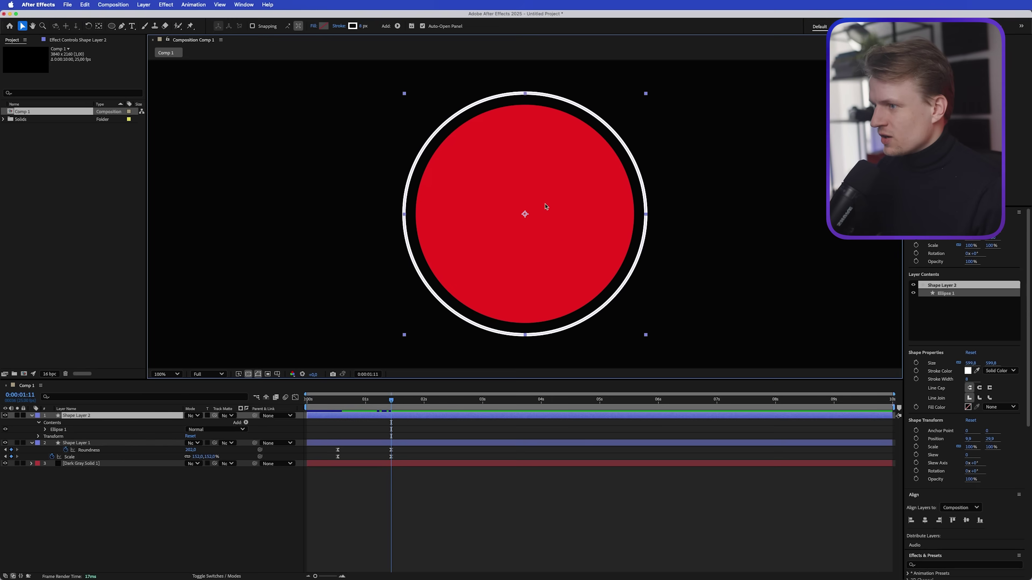
left_click(72, 443)
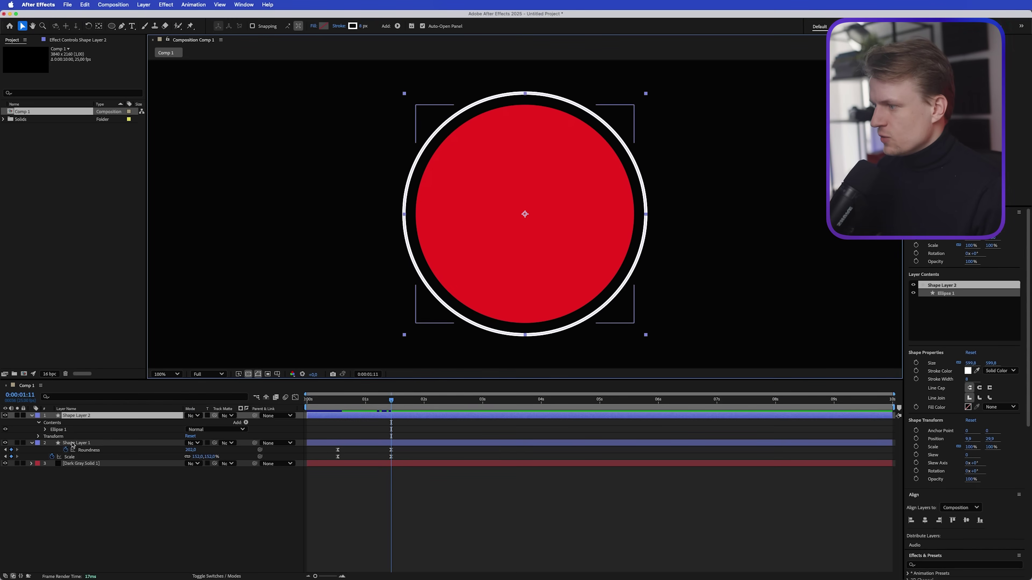
left_click(31, 443)
left_click(32, 443)
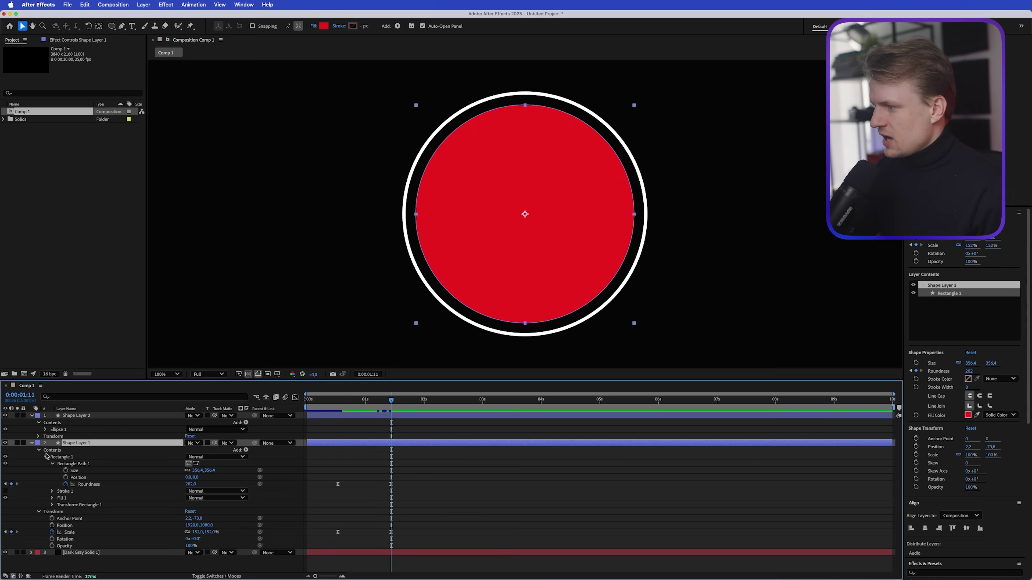
left_click(53, 497)
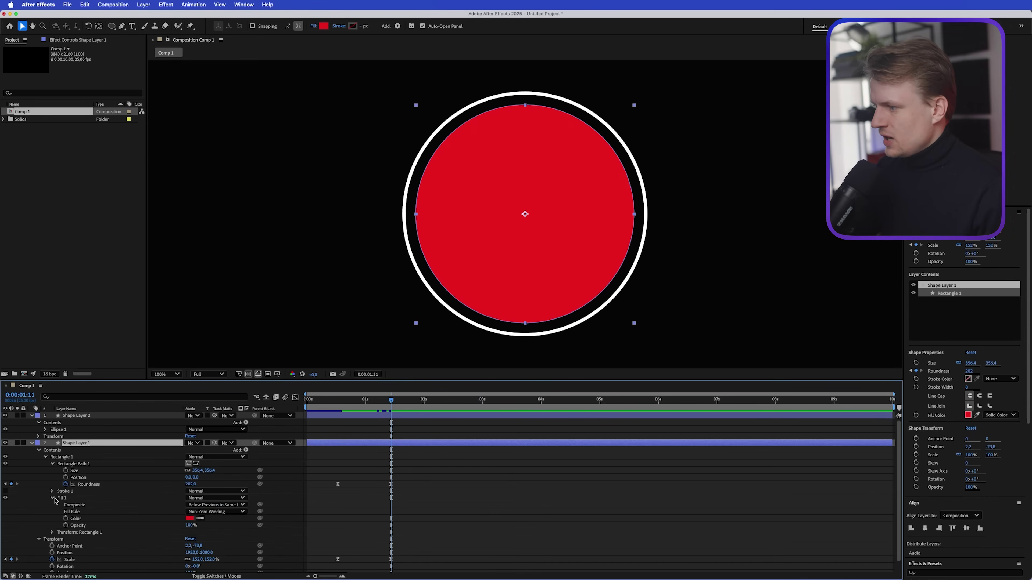
Keyframe the fill Color from red at 0:00:01:11 to blue at 0:00:02:05
left_click(66, 519)
left_click(431, 402)
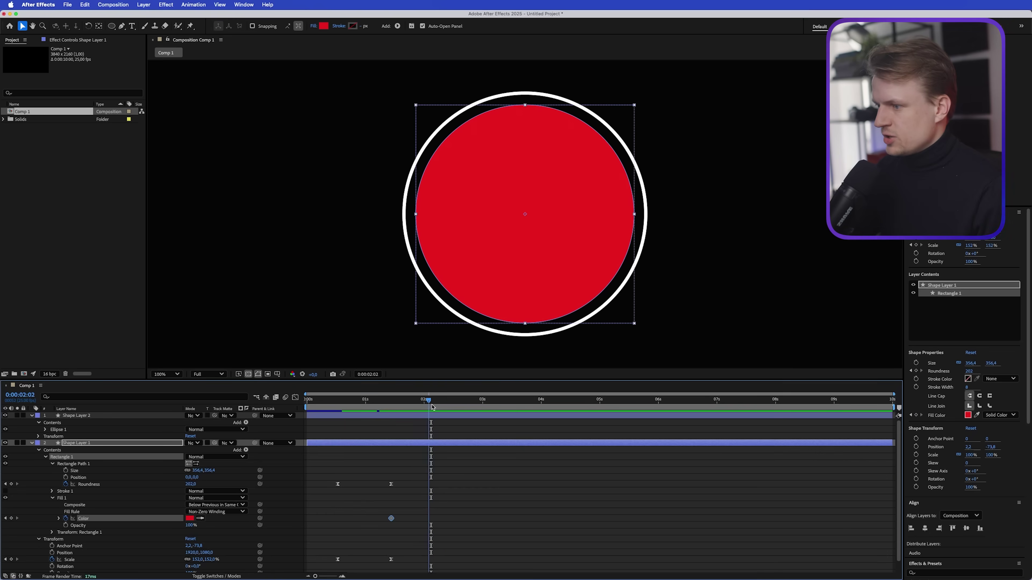
left_click(190, 518)
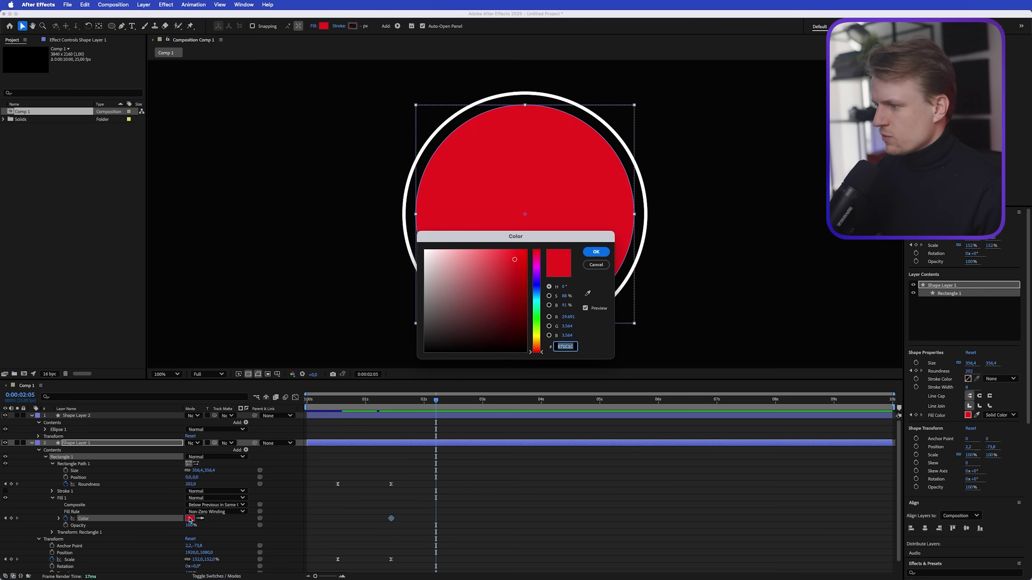
left_click(539, 286)
left_click(596, 252)
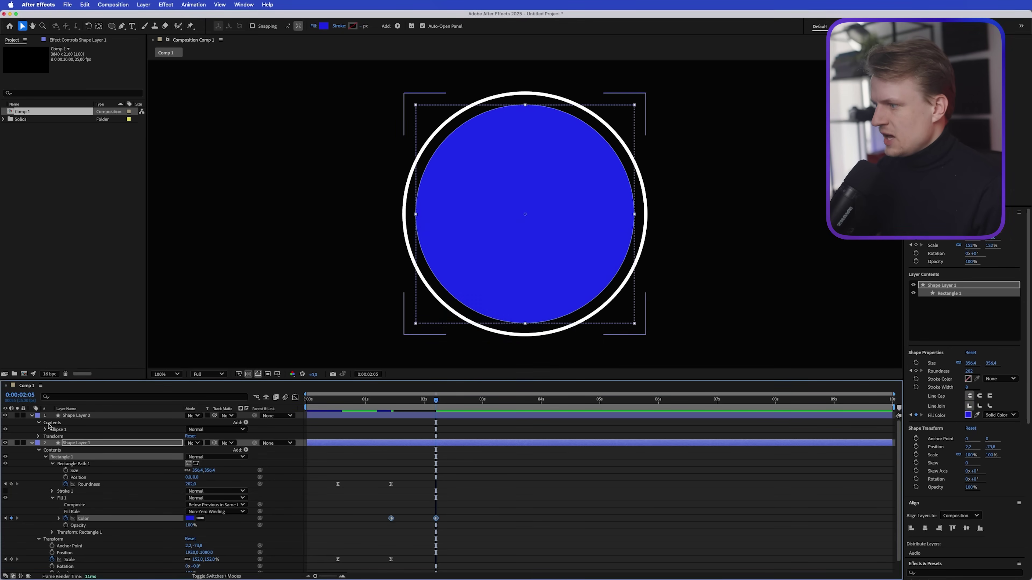
left_click(71, 417)
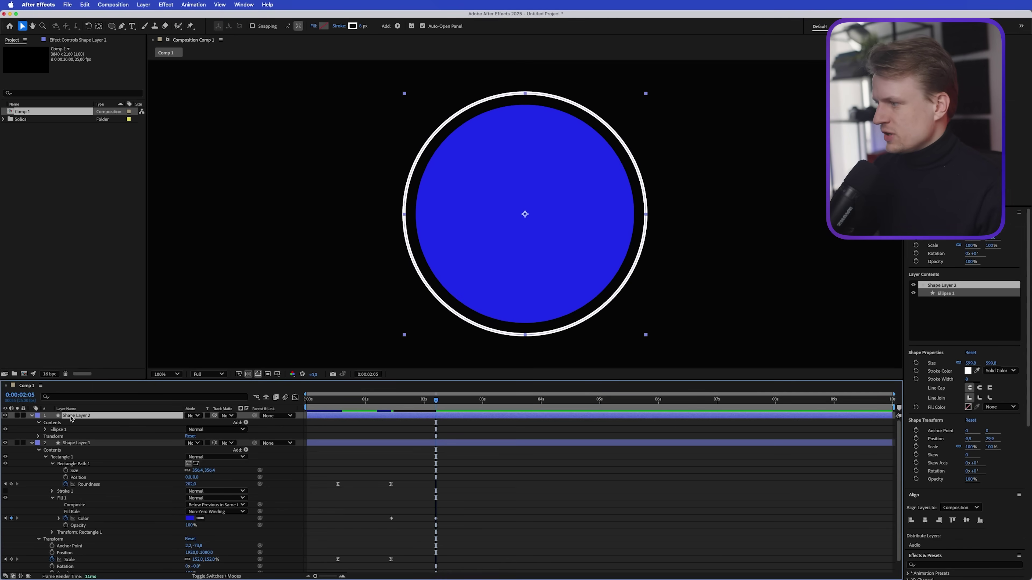
Keyframe the white ring's Stroke Width from 8 earlier to 59 at 0:00:02:05
left_click(5, 415)
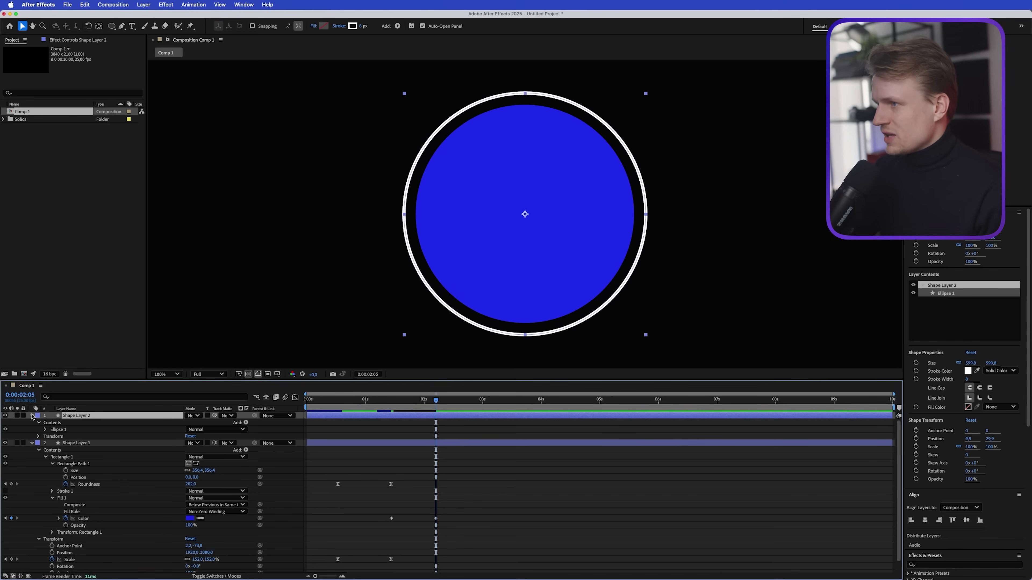
left_click(46, 430)
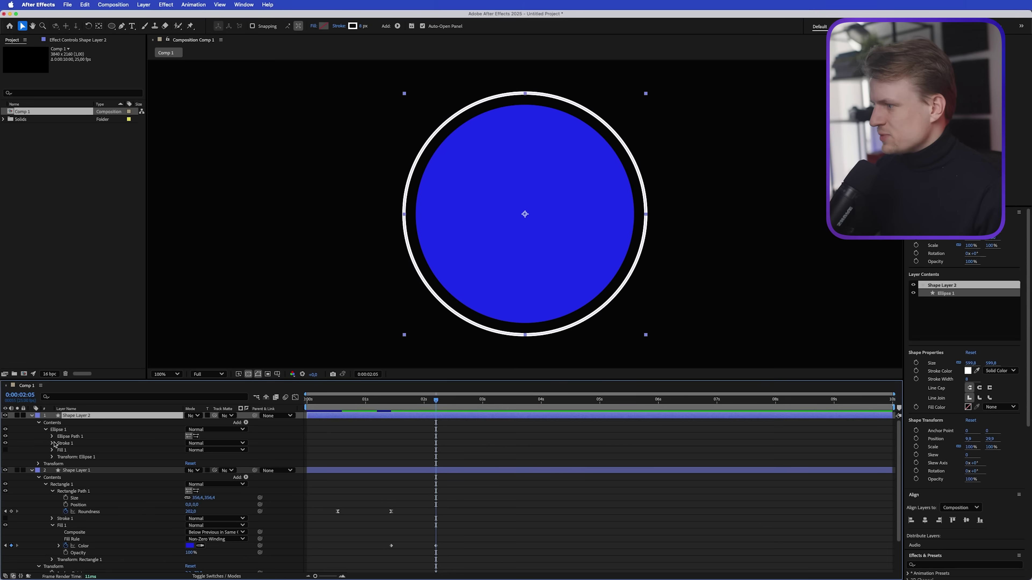
left_click(52, 444)
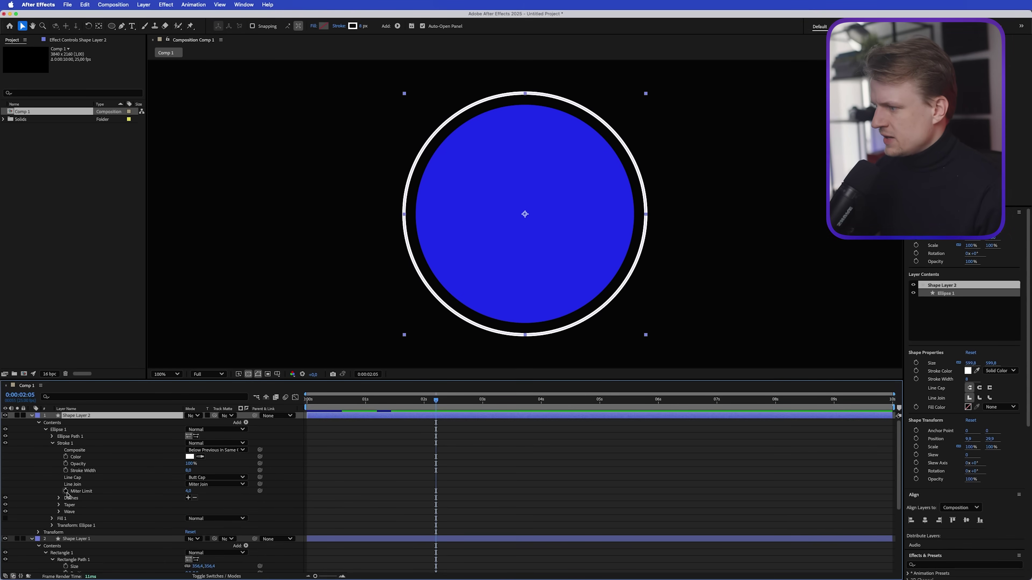
left_click(65, 470)
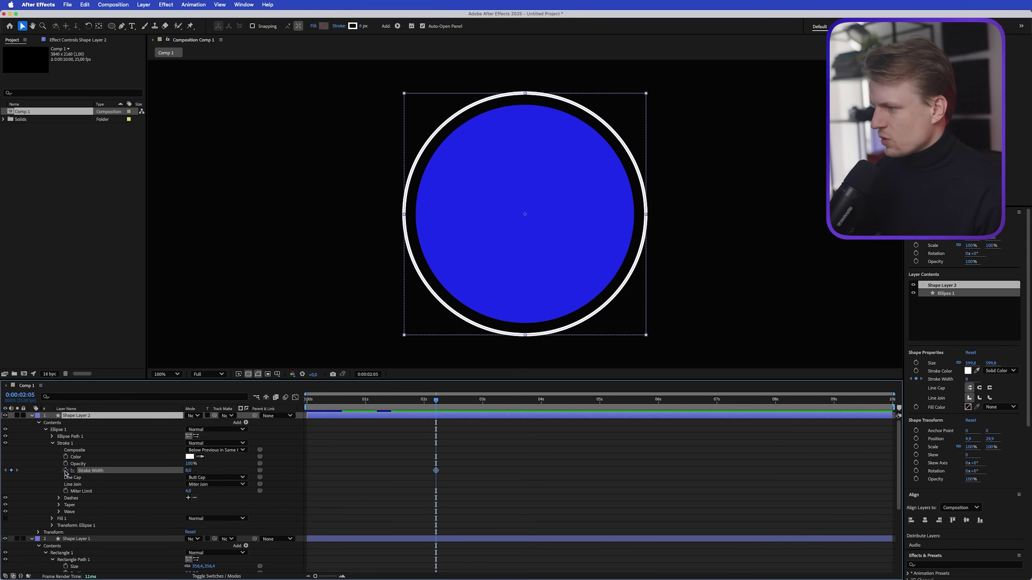
left_click_drag(412, 473, 393, 472)
left_click_drag(183, 473, 204, 470)
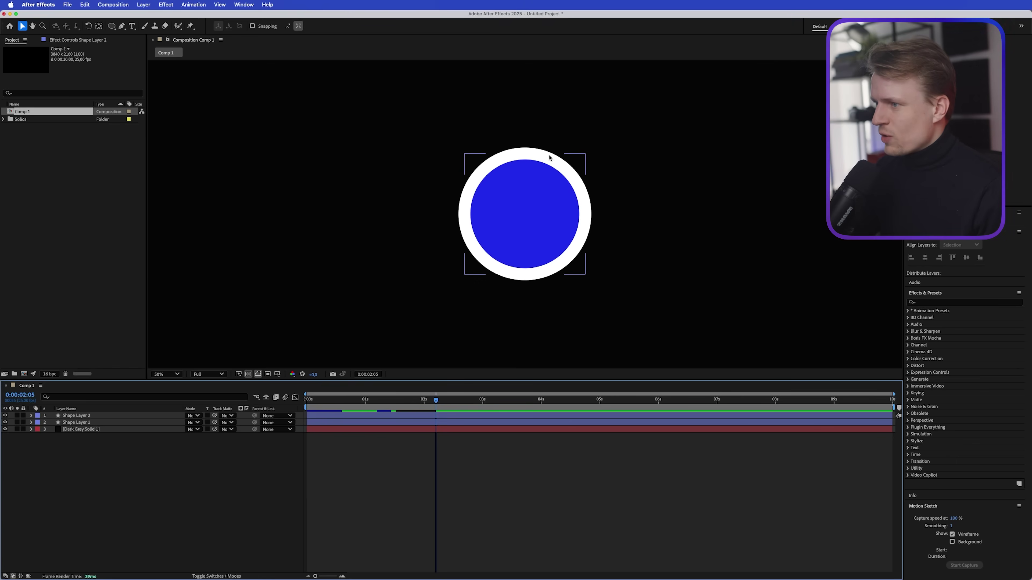
Reveal and select all keyframes of both shape layers, then preview the animation
key("comma")
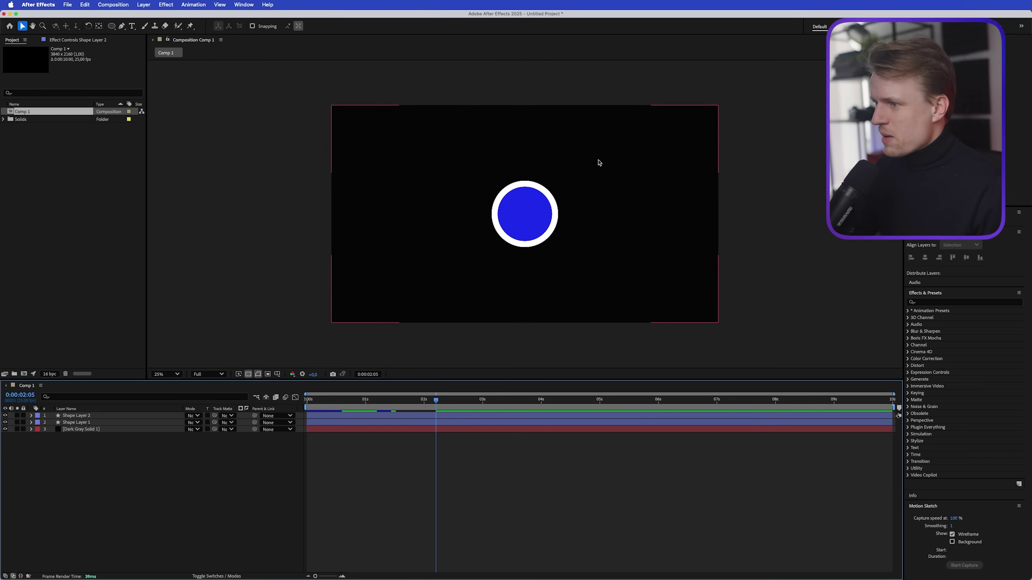
left_click(524, 212)
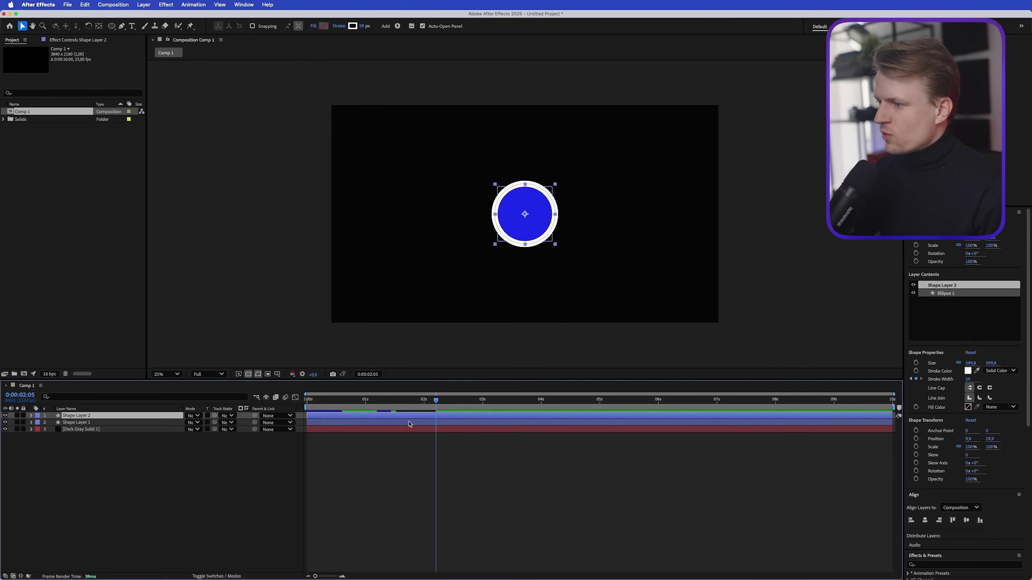
left_click(403, 423)
key("u")
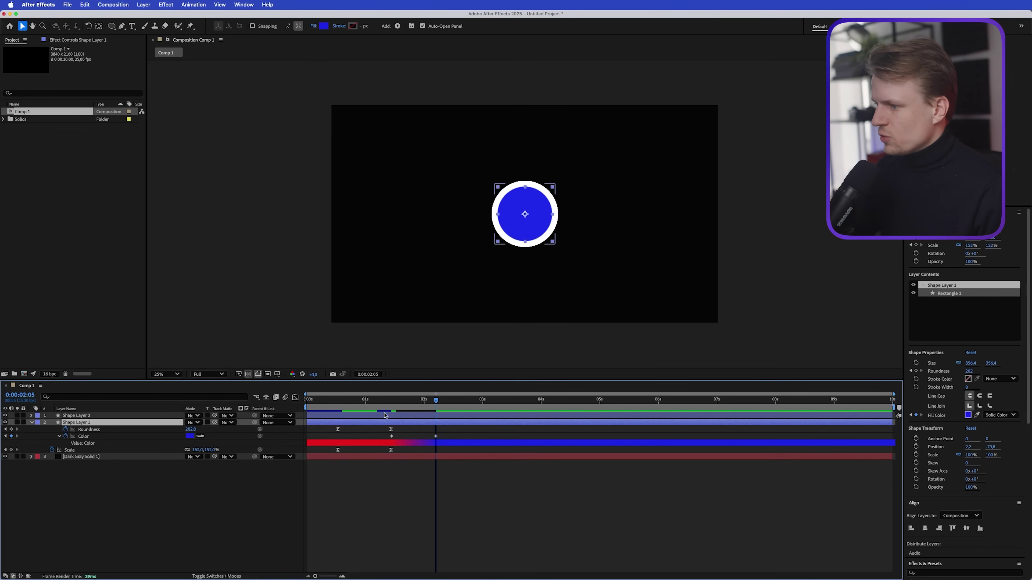
left_click(496, 414)
left_click_drag(449, 420, 389, 448)
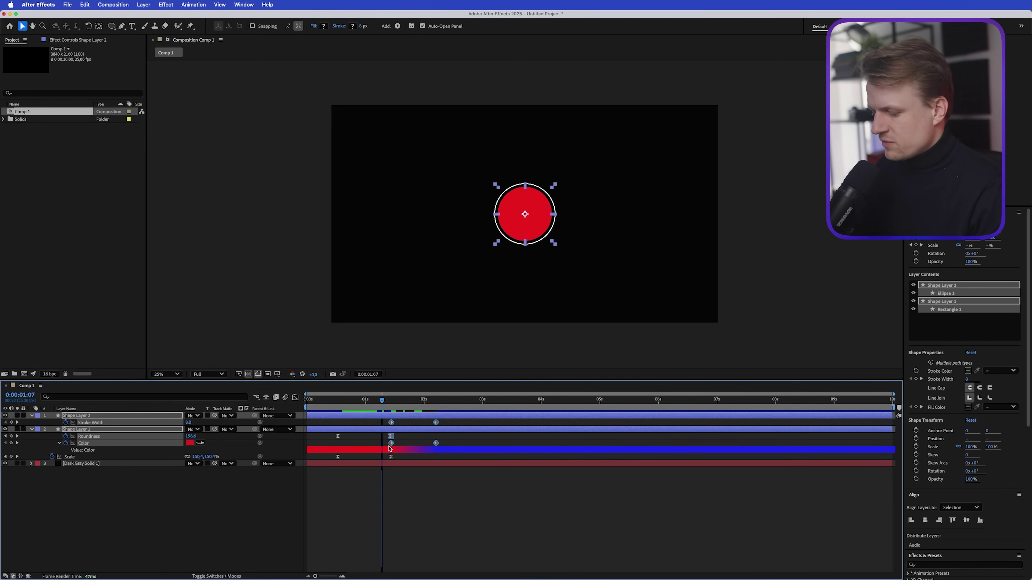
key("space")
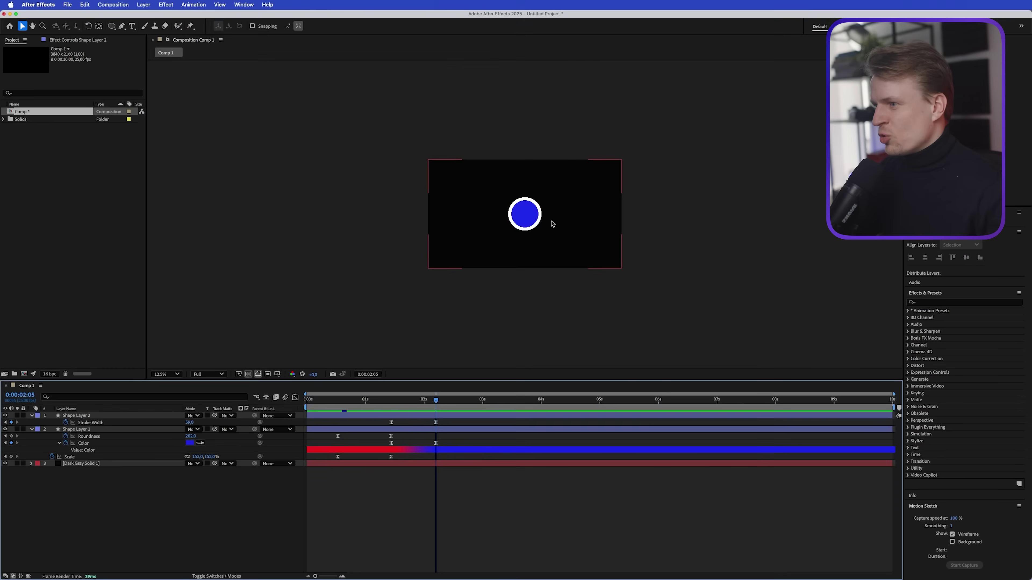
Create a white (FFFFFF) solid and move it just above Dark Gray Solid 1
left_click(143, 4)
mouse_move(162, 15)
left_click(296, 23)
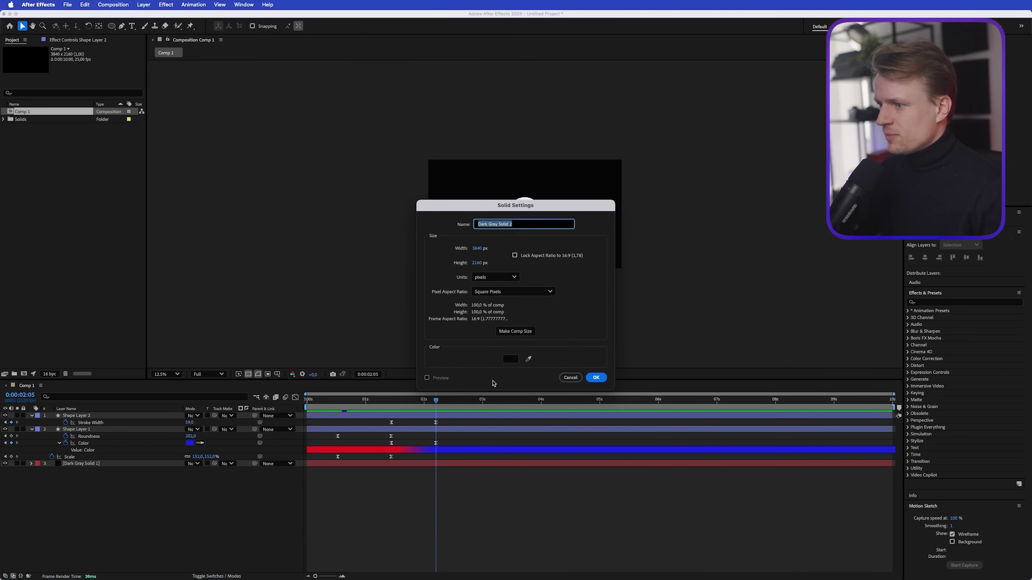
left_click(511, 359)
left_click_drag(466, 317, 406, 271)
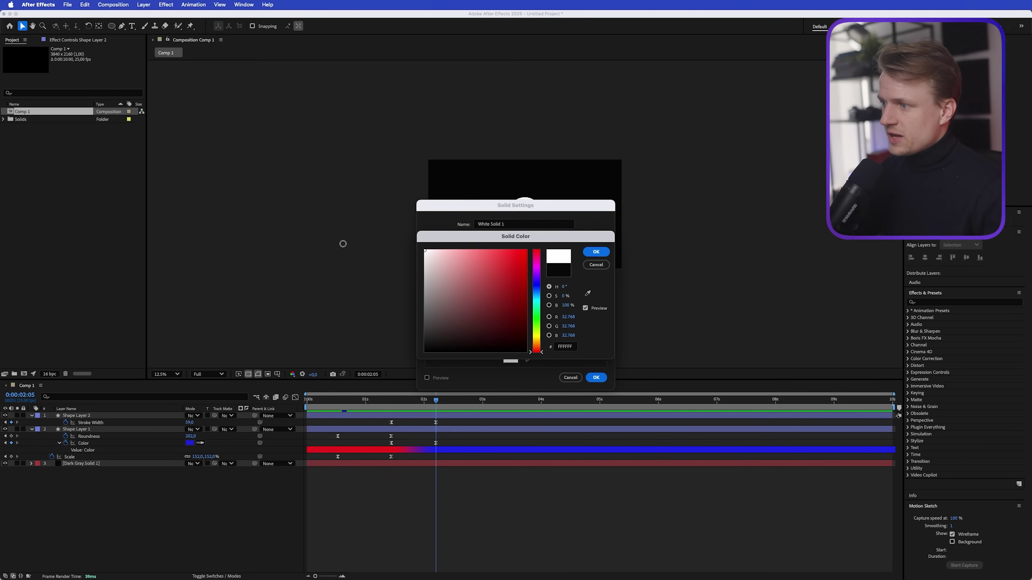
left_click(596, 251)
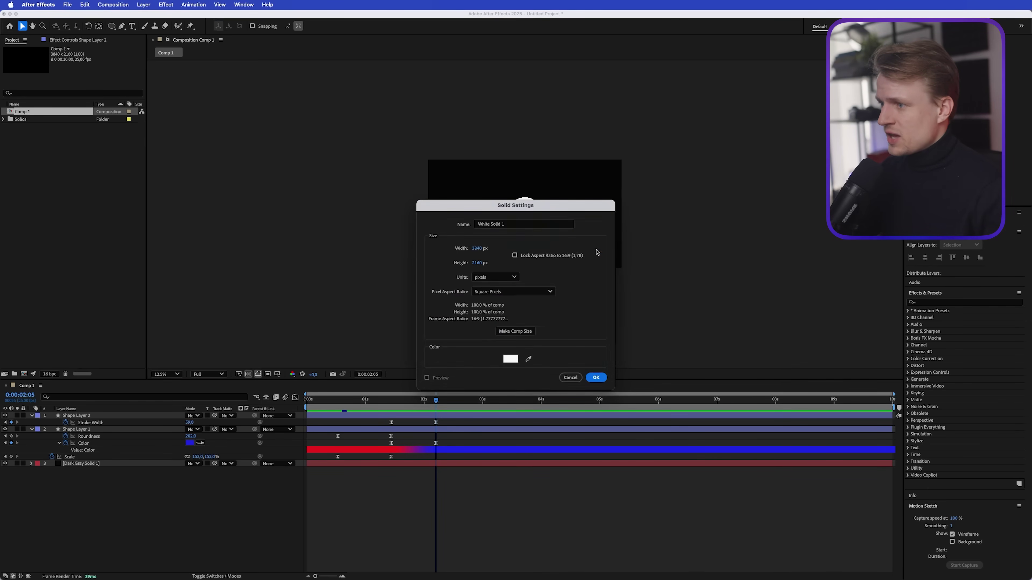
key("Return")
left_click_drag(86, 416, 88, 453)
key("period")
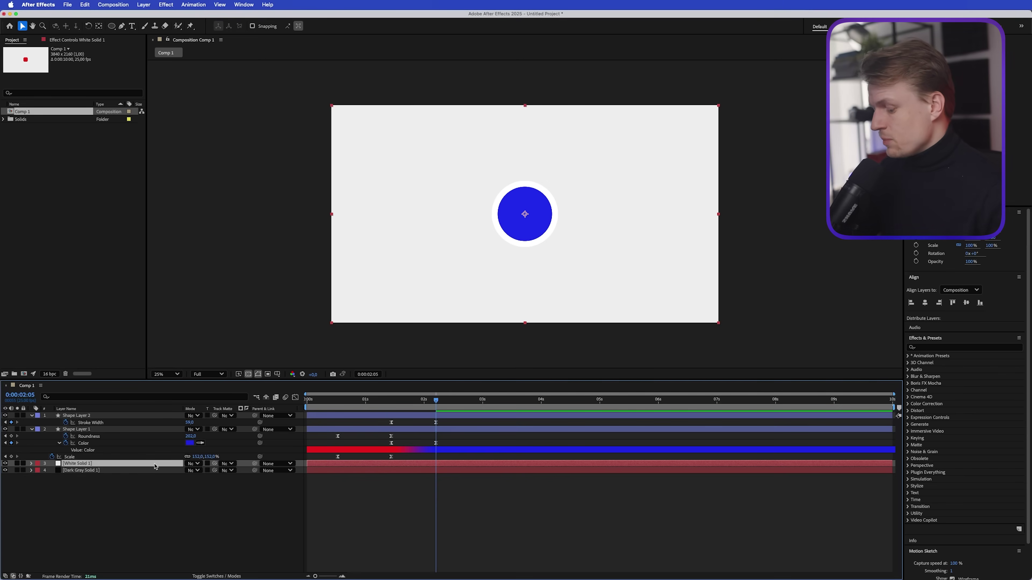
key("t")
left_click(51, 470)
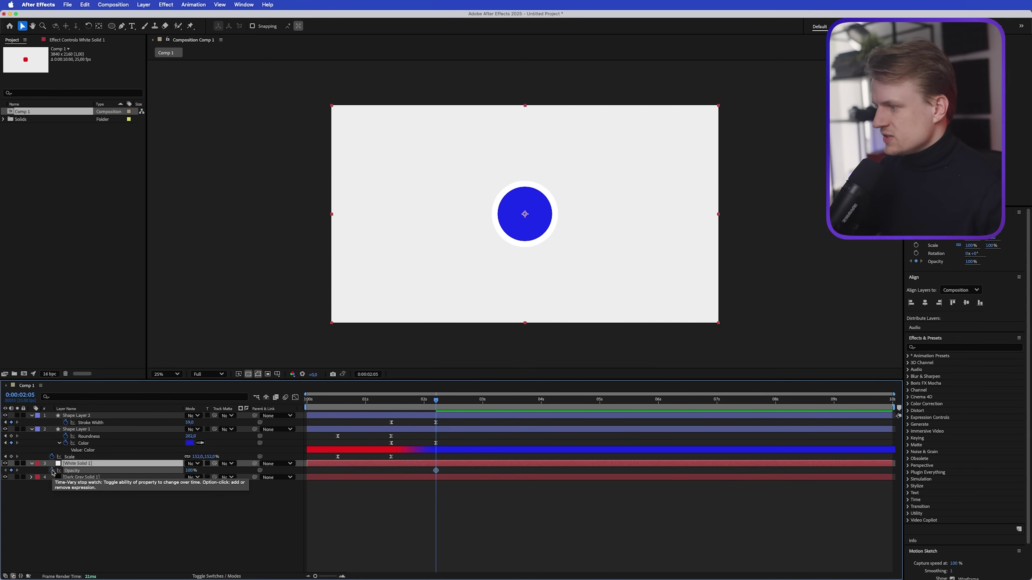
left_click_drag(423, 408, 340, 402)
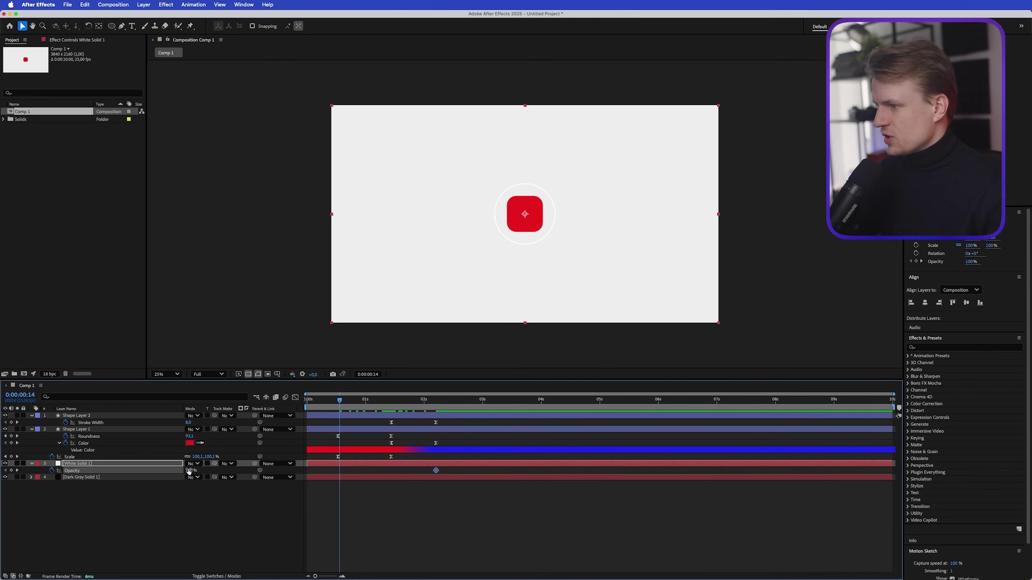
left_click_drag(189, 471, 154, 471)
mouse_move(340, 403)
left_mouse_down()
mouse_move(426, 403)
mouse_move(316, 404)
mouse_move(496, 403)
mouse_move(312, 404)
mouse_move(418, 408)
mouse_move(330, 407)
left_mouse_up()
left_click_drag(339, 471, 389, 471)
key("space")
key("space")
key("space")
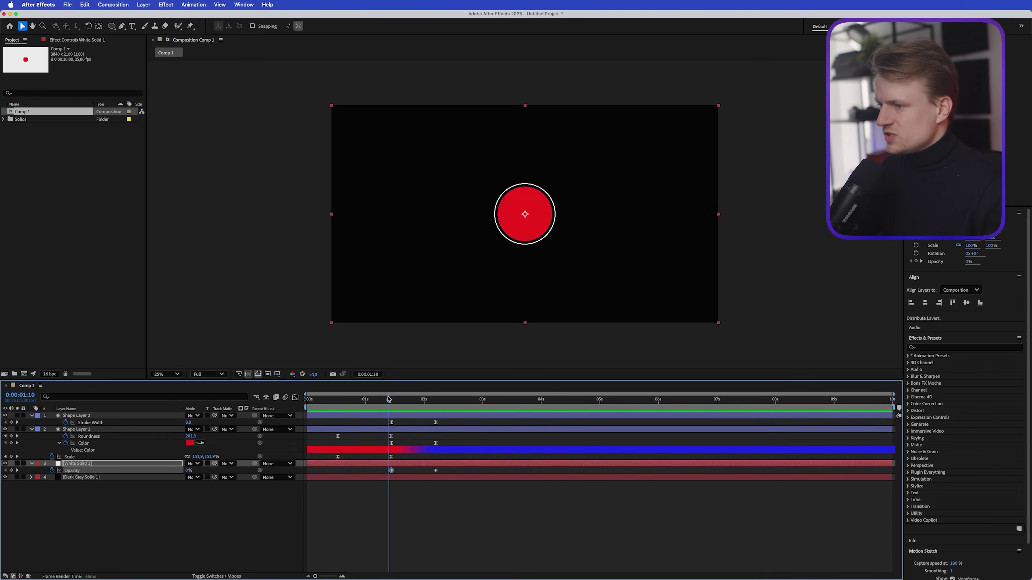
left_click(380, 401)
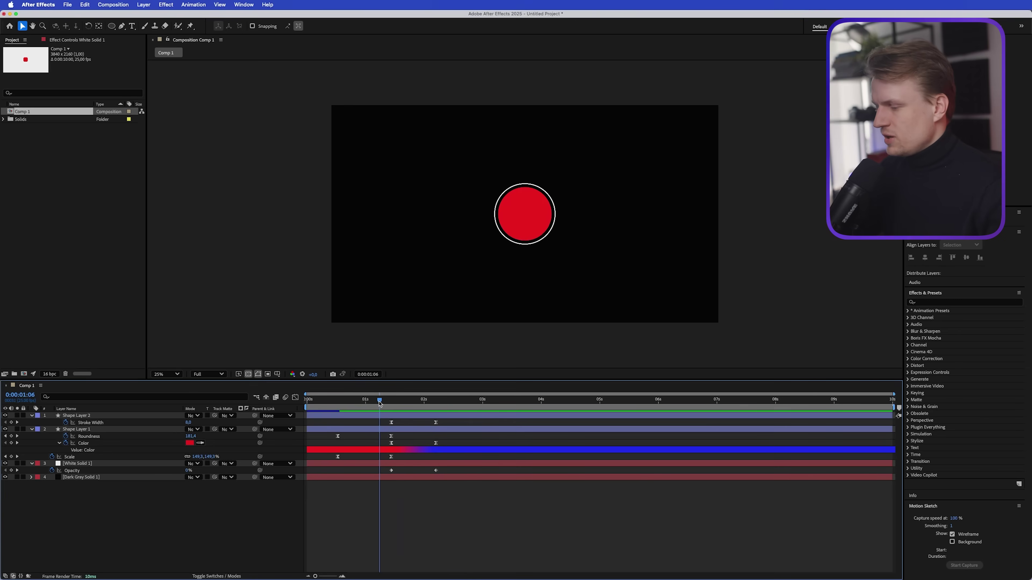
left_click_drag(380, 401, 452, 400)
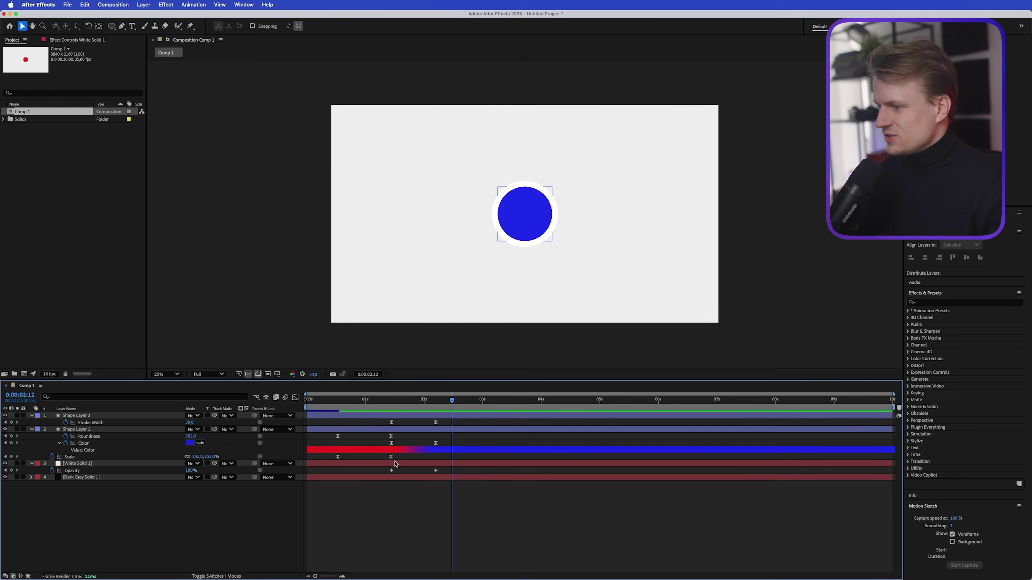
left_click_drag(377, 472, 440, 475)
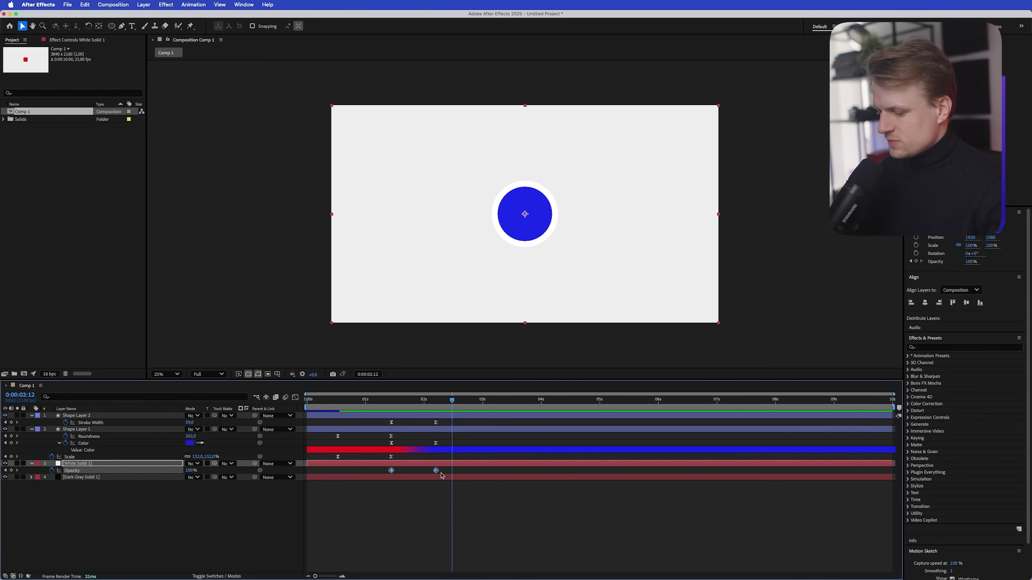
key("Delete")
Draw a large circle shape layer covering the comp, with no stroke
left_click(111, 26)
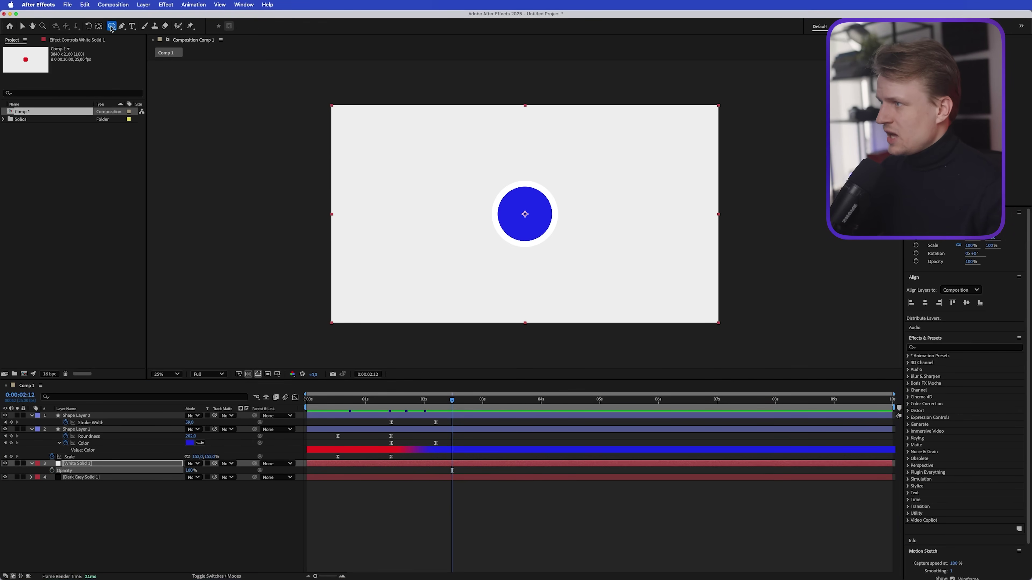
left_click(171, 569)
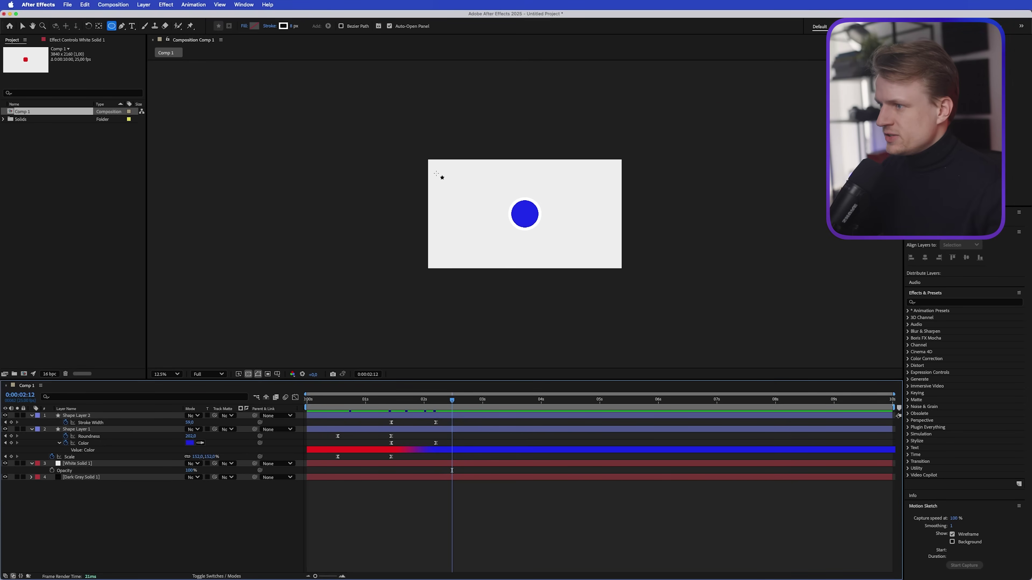
left_click_drag(392, 130, 566, 292)
key("v")
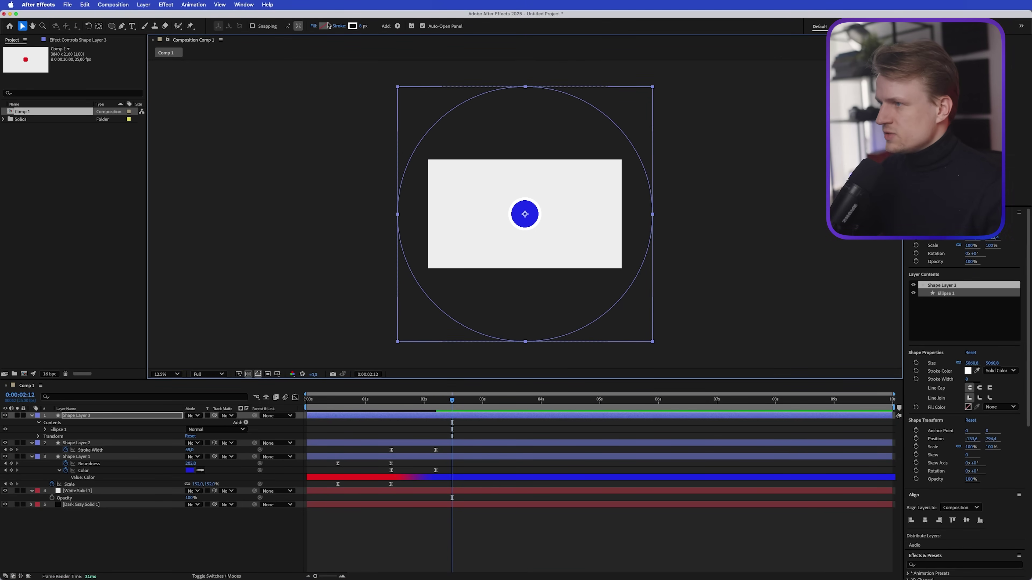
left_click(339, 26)
left_click(474, 276)
left_click(553, 320)
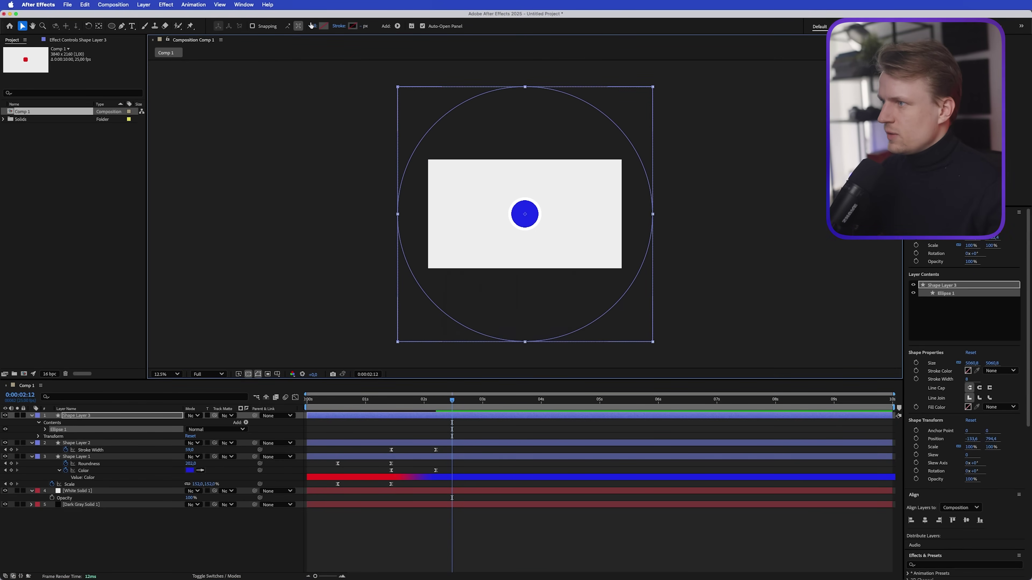
Fill the circle with muted red BB4343 and move Shape Layer 3 above White Solid 1
left_click(324, 26)
left_click(484, 272)
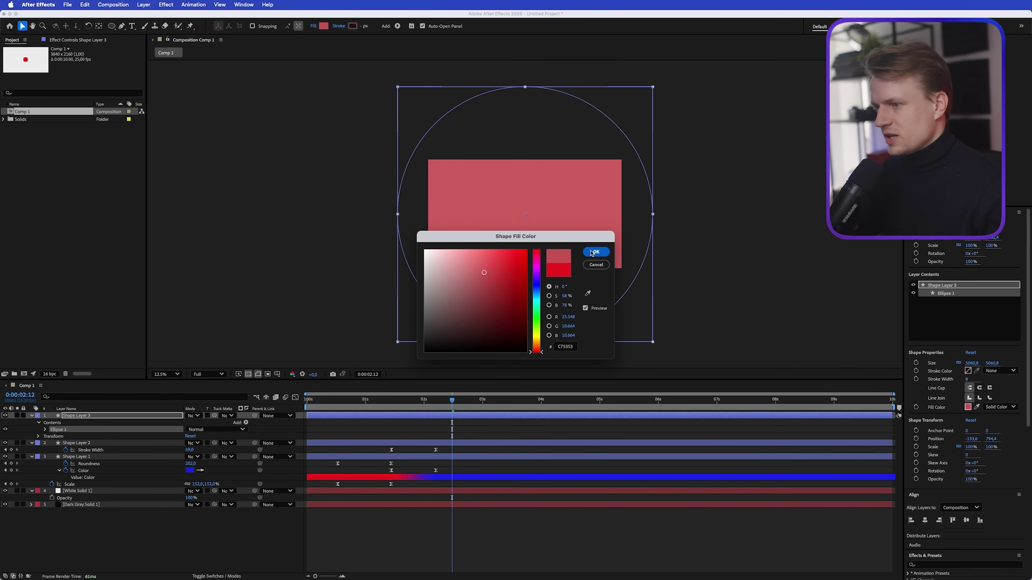
left_click_drag(487, 274, 490, 277)
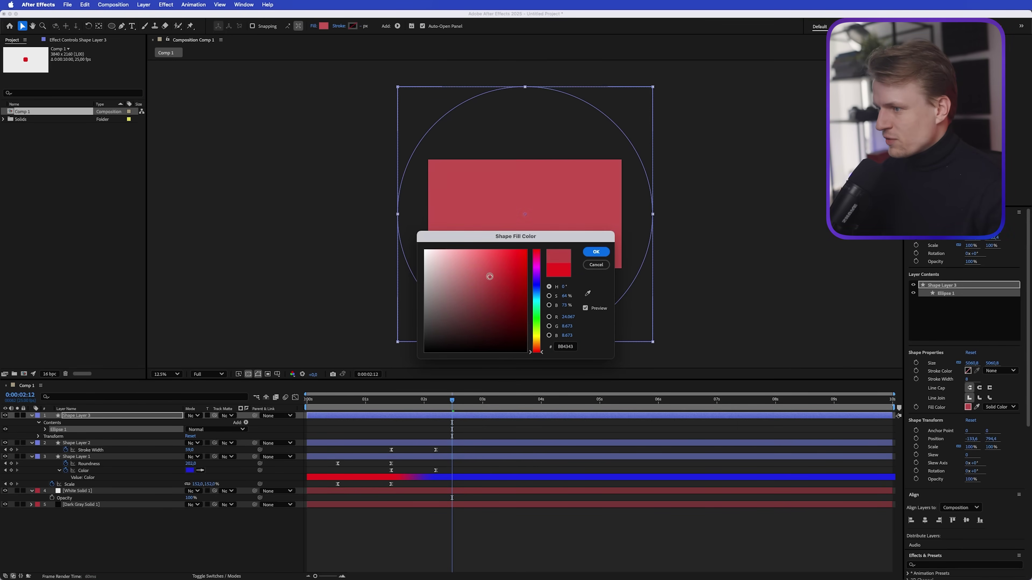
left_click(595, 252)
left_click(136, 415)
left_click_drag(135, 415, 165, 490)
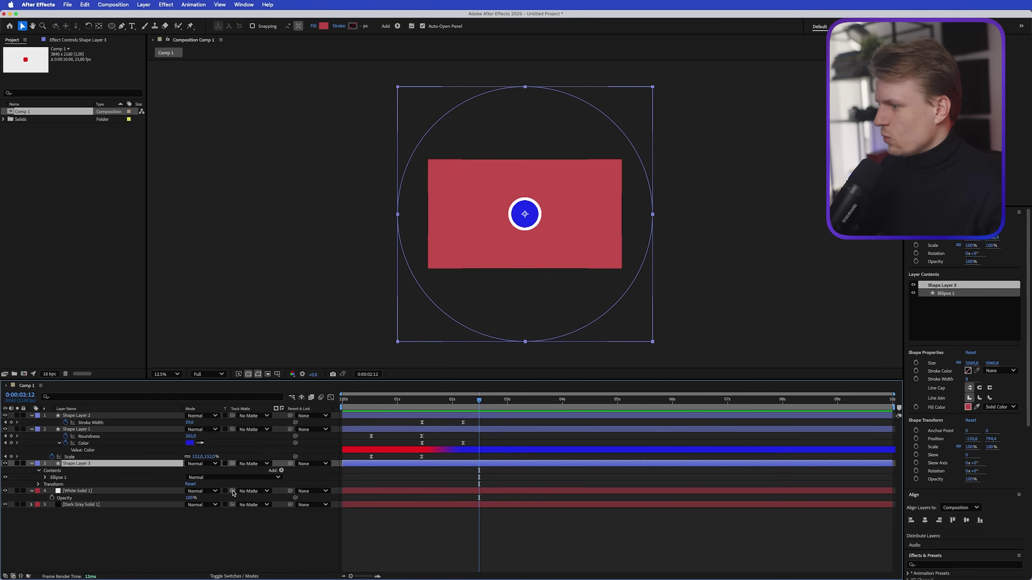
Set Shape Layer 3 as White Solid 1's inverted track matte and zoom to 25%
left_click_drag(233, 493, 104, 467)
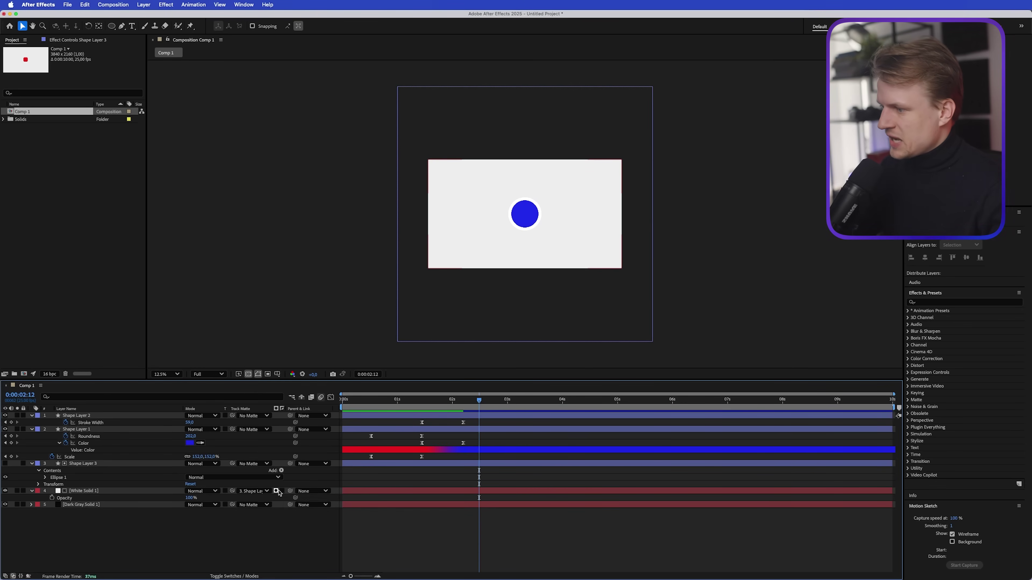
left_click(277, 492)
key("period")
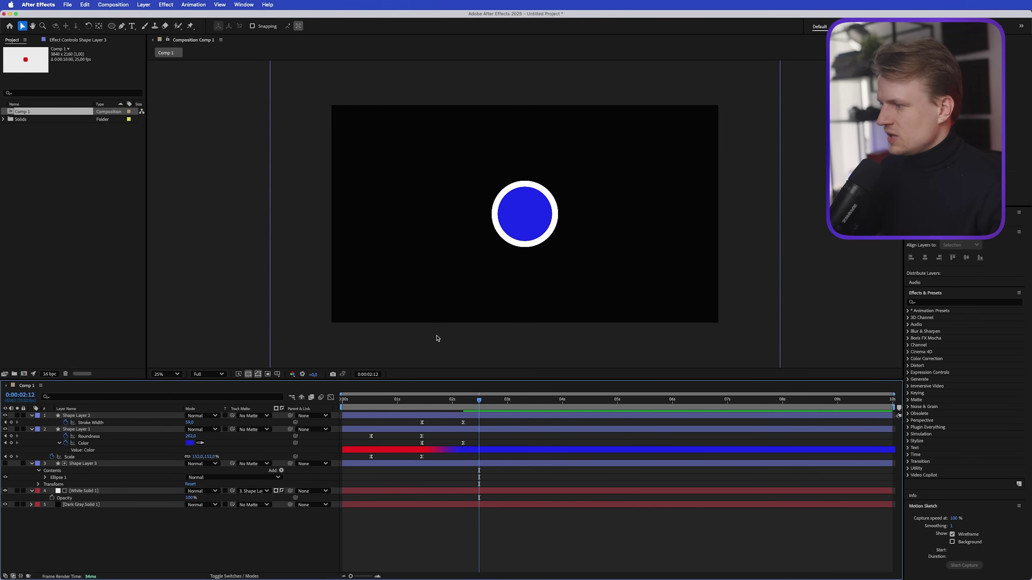
left_click(98, 466)
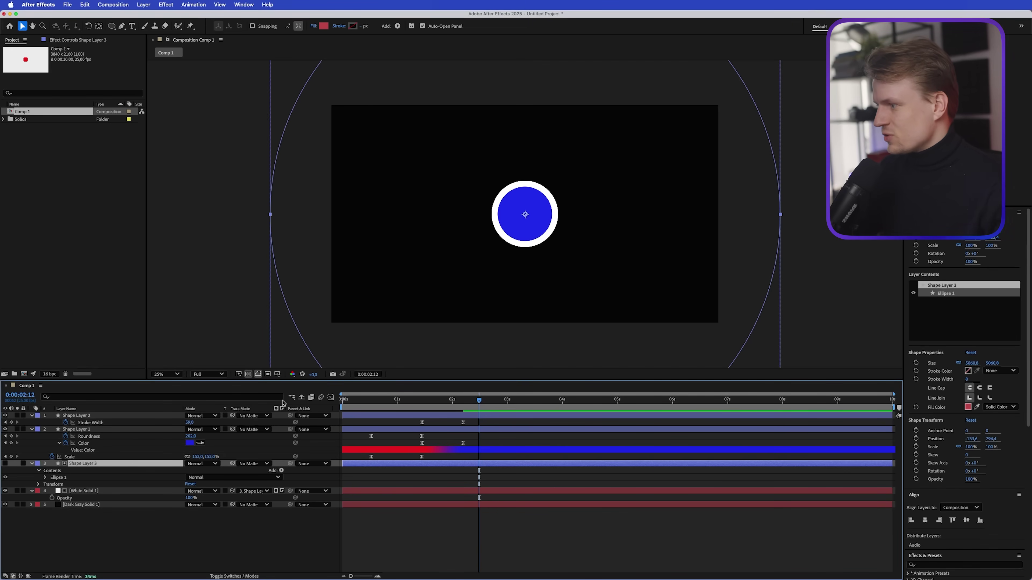
Keyframe Shape Layer 3's Scale from 100% at 0:00:01:10 to 0% at 0:00:02:05
key("s")
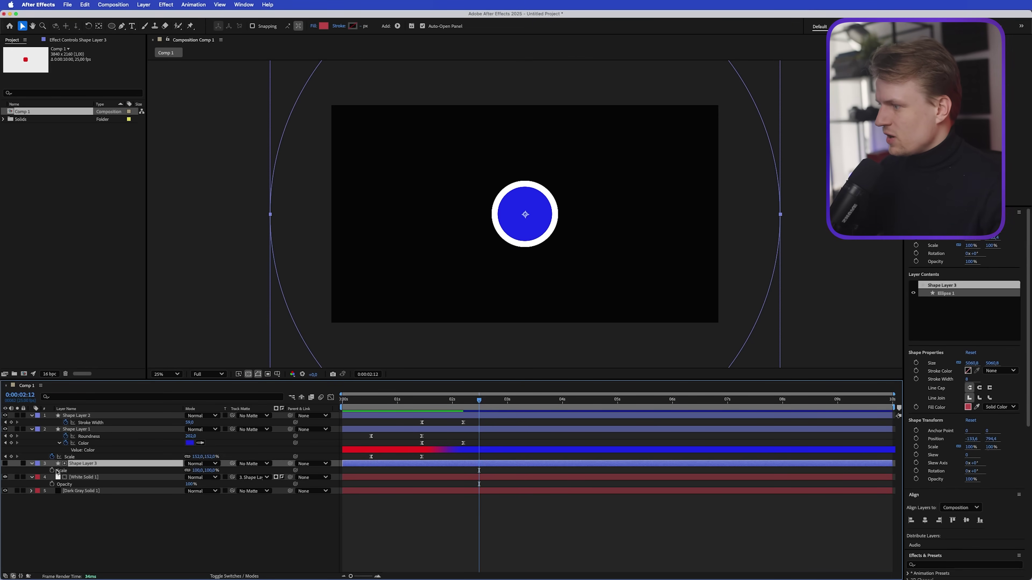
left_click(52, 470)
left_click(420, 403)
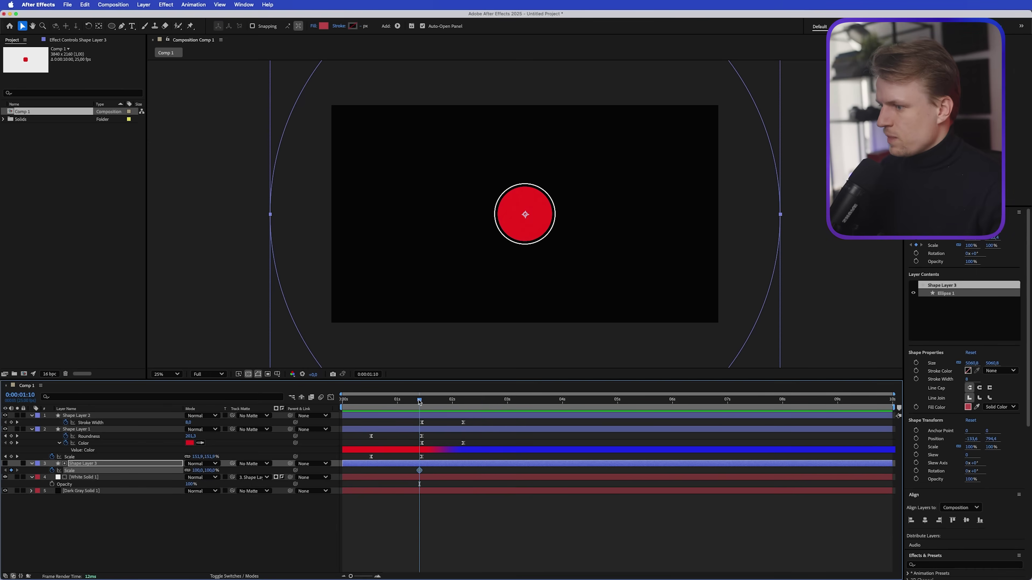
left_click(421, 471)
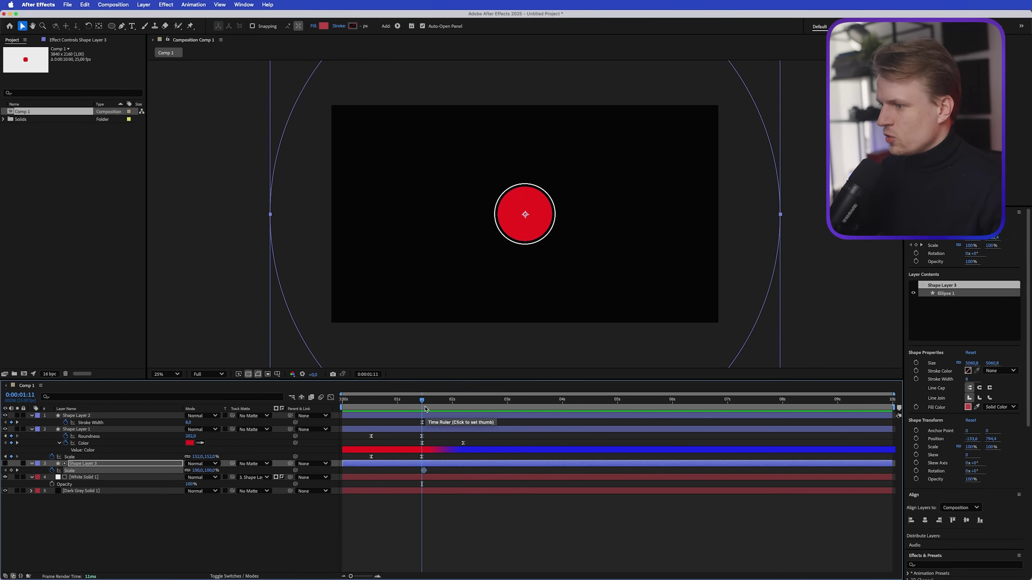
key("space")
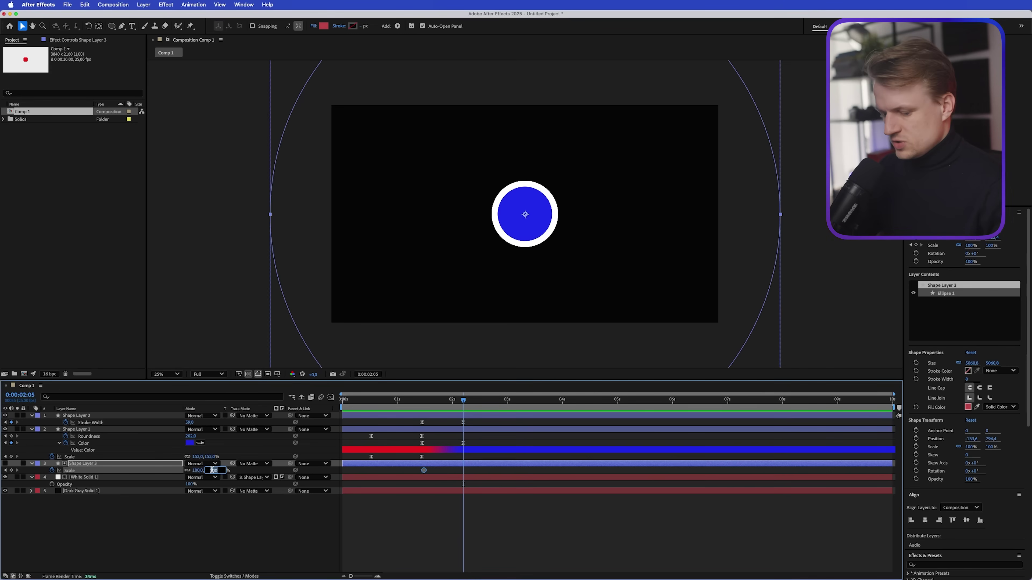
key("Return")
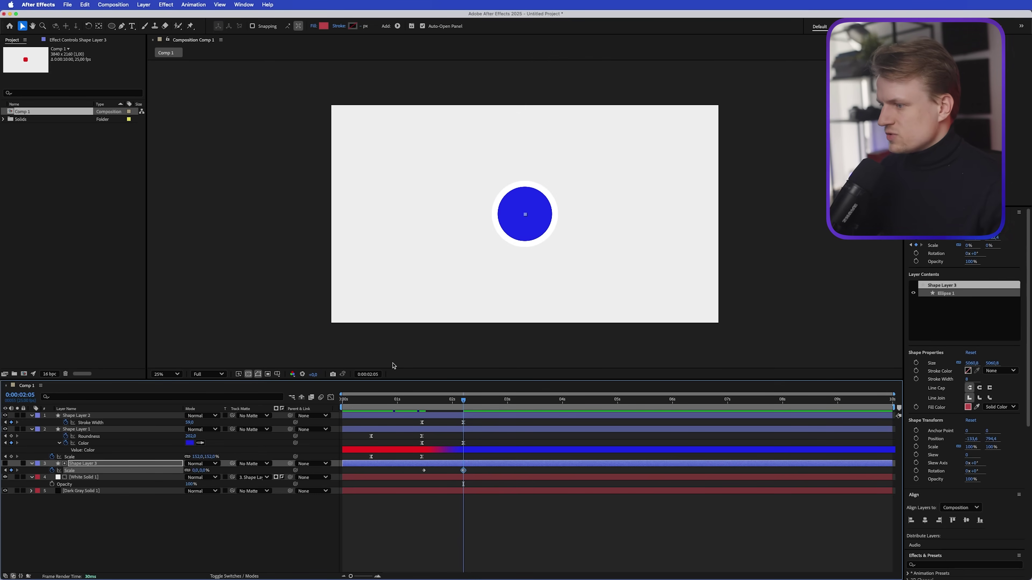
Show the layer switches columns and preview the shrinking circle from around 0:00:01:05
left_click_drag(413, 407, 418, 408)
key("space")
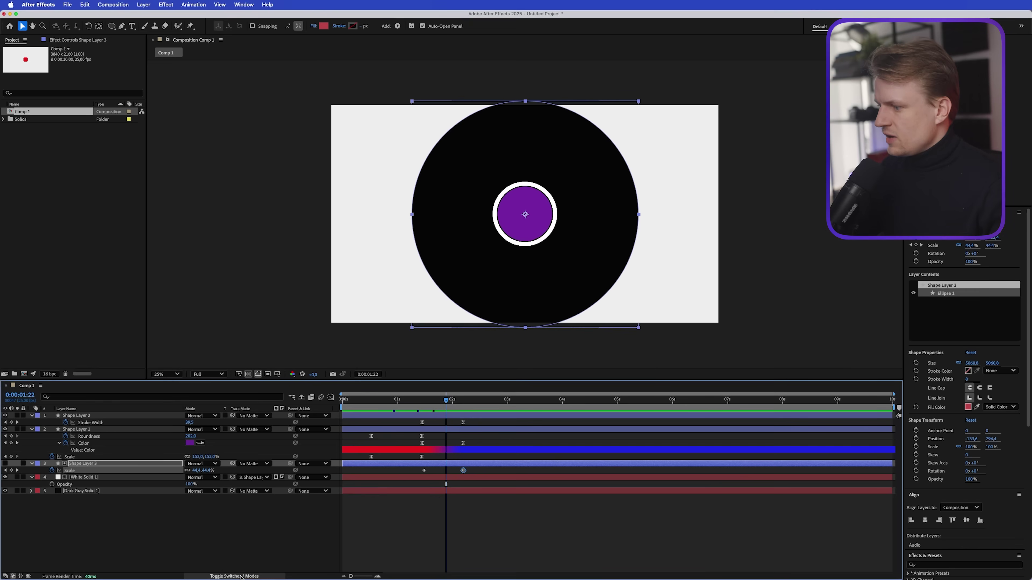
left_click(241, 577)
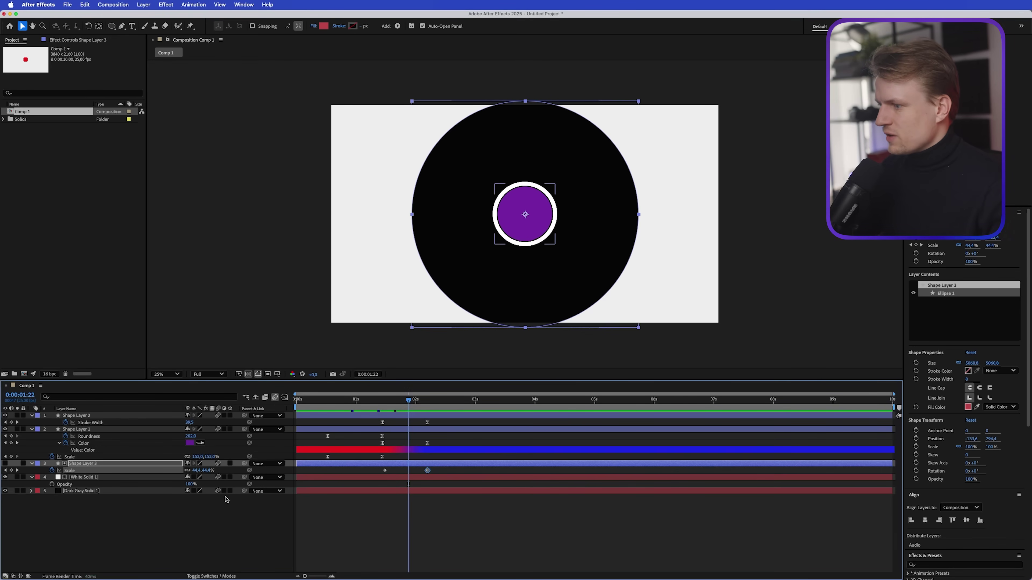
left_click(368, 402)
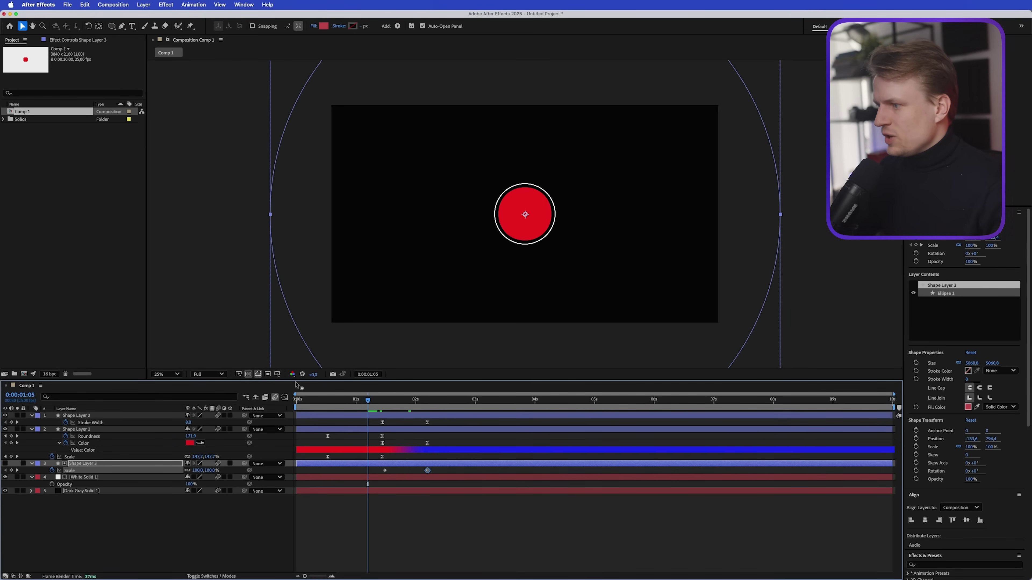
key("space")
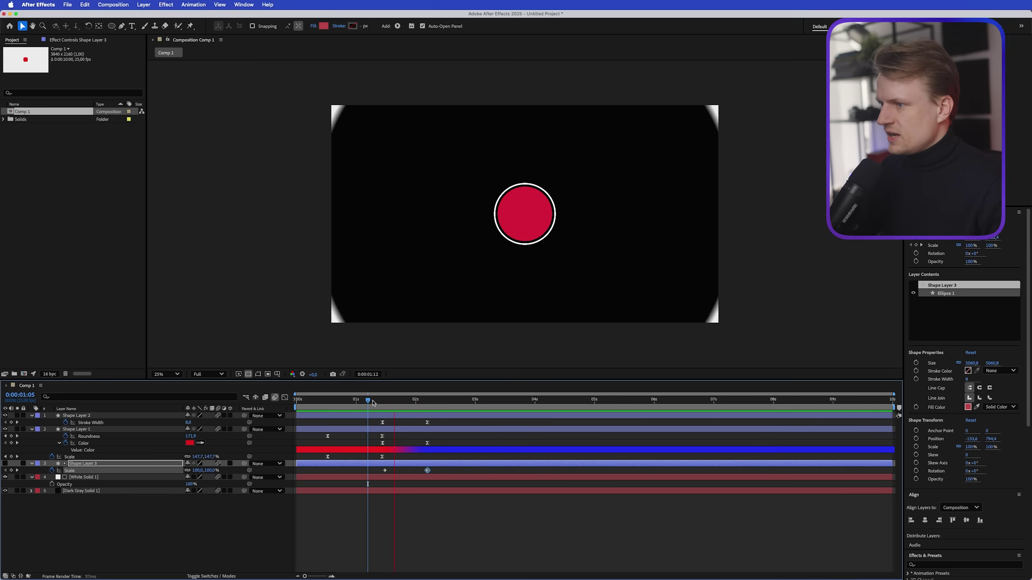
left_click(373, 402)
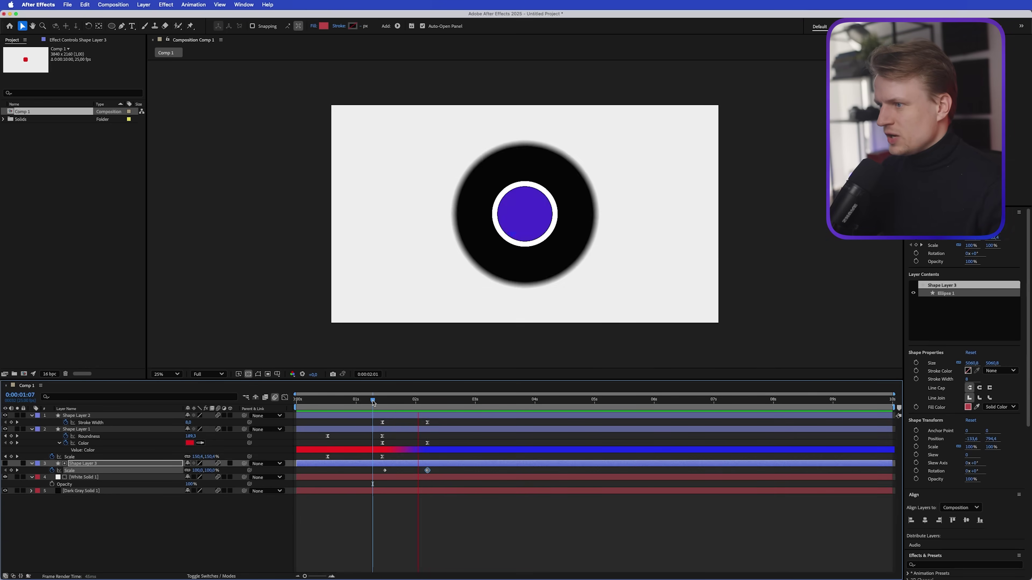
Ease the final Scale keyframe in the Graph Editor, then preview up to 0:00:02:14
left_click_drag(373, 402, 365, 402)
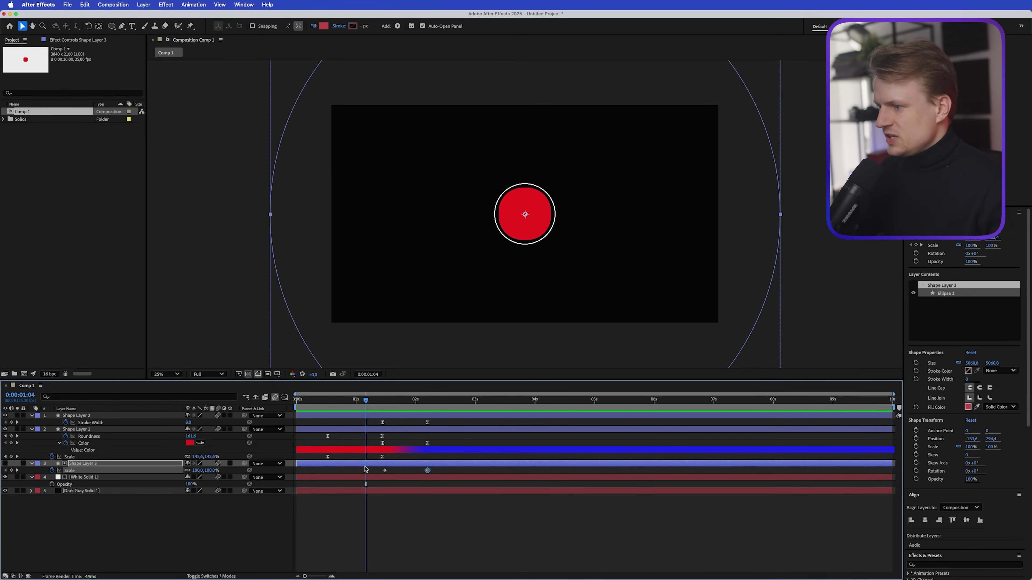
key("shift+F3")
left_click_drag(454, 439, 404, 426)
key("shift+F3")
key("space")
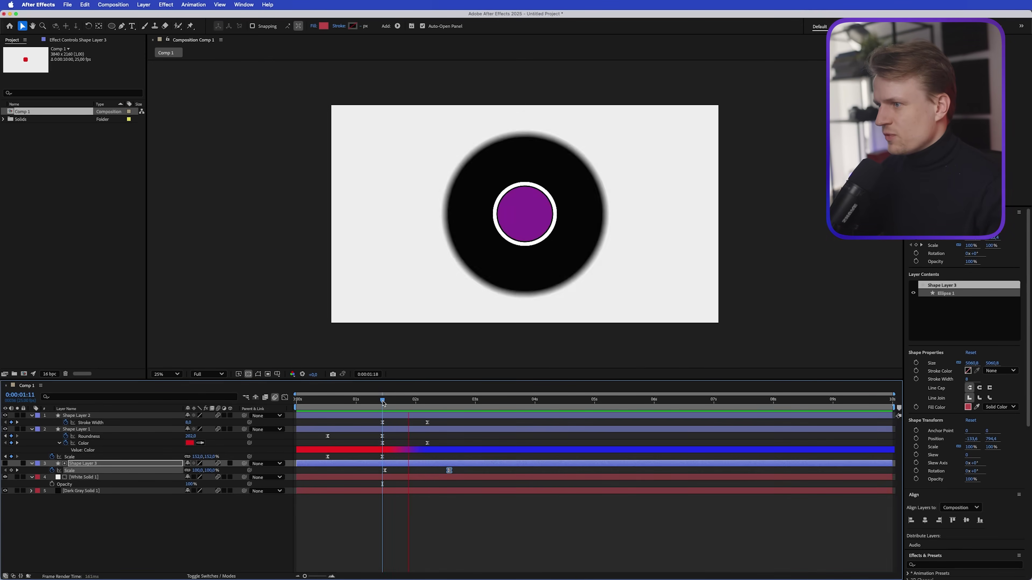
left_click(448, 407)
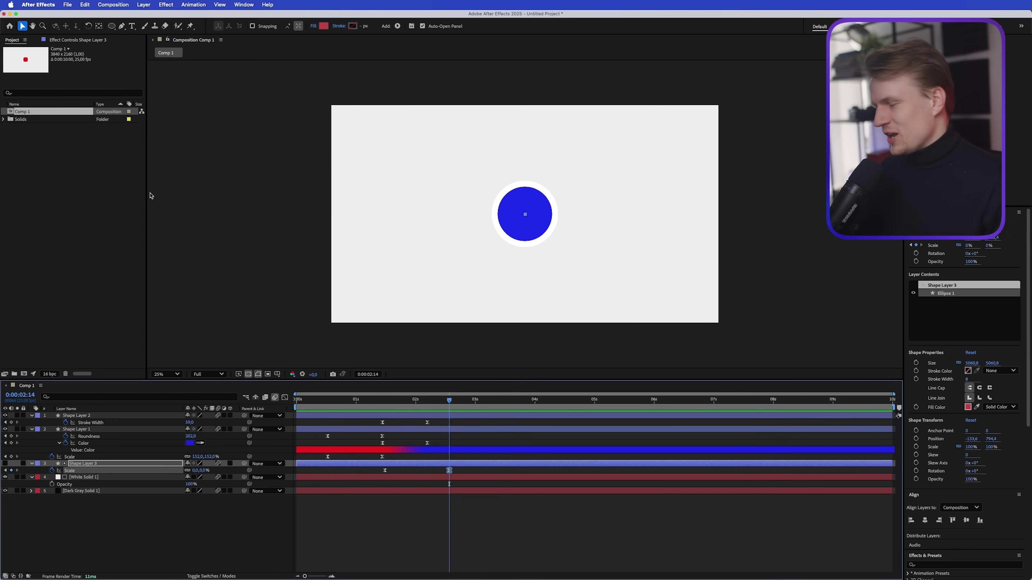
left_click(53, 171)
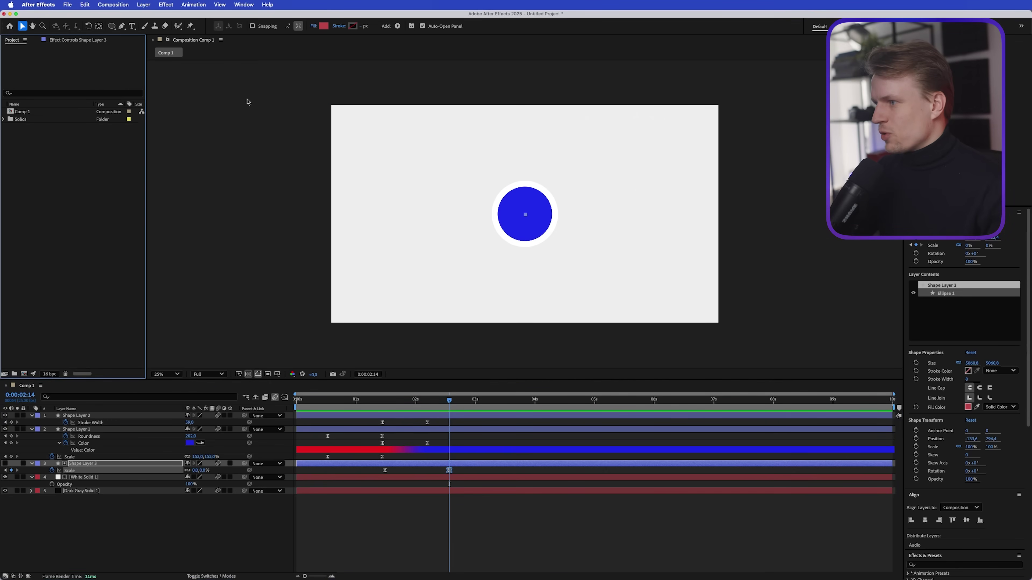
Place the map screenshot PNG into Comp 1, just above Shape Layer 3
key("super+Tab")
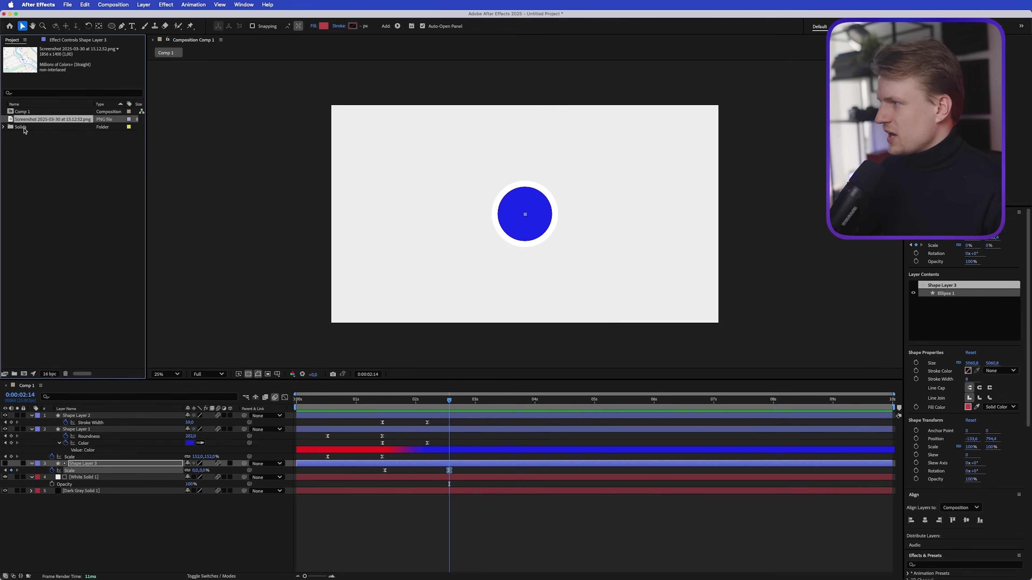
left_click_drag(25, 121, 524, 214)
left_click_drag(78, 418, 84, 458)
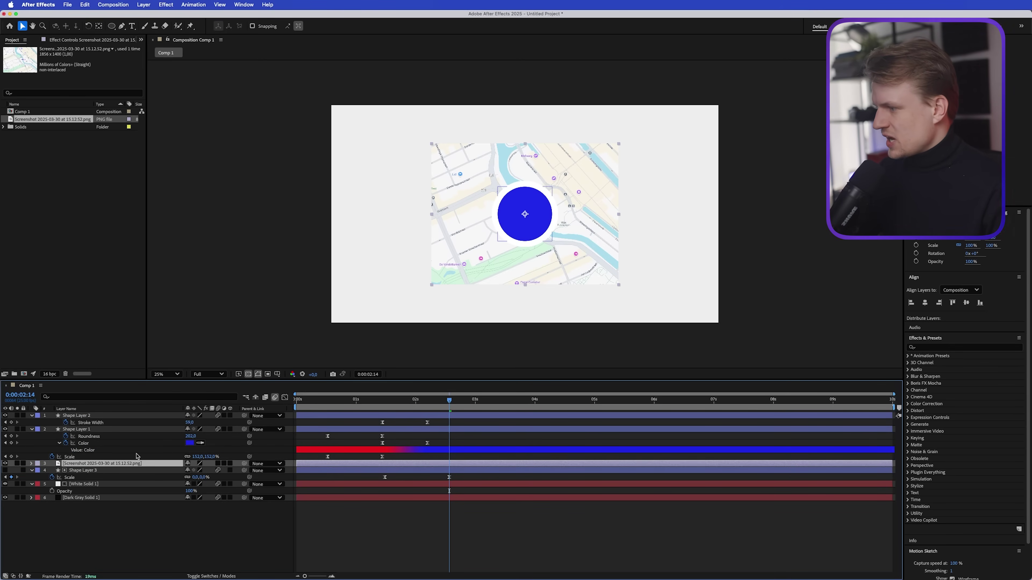
Scale the map to 739% and position it so the blue dot sits beside Holland Casino Amsterdam
key("s")
left_click_drag(211, 470, 374, 443)
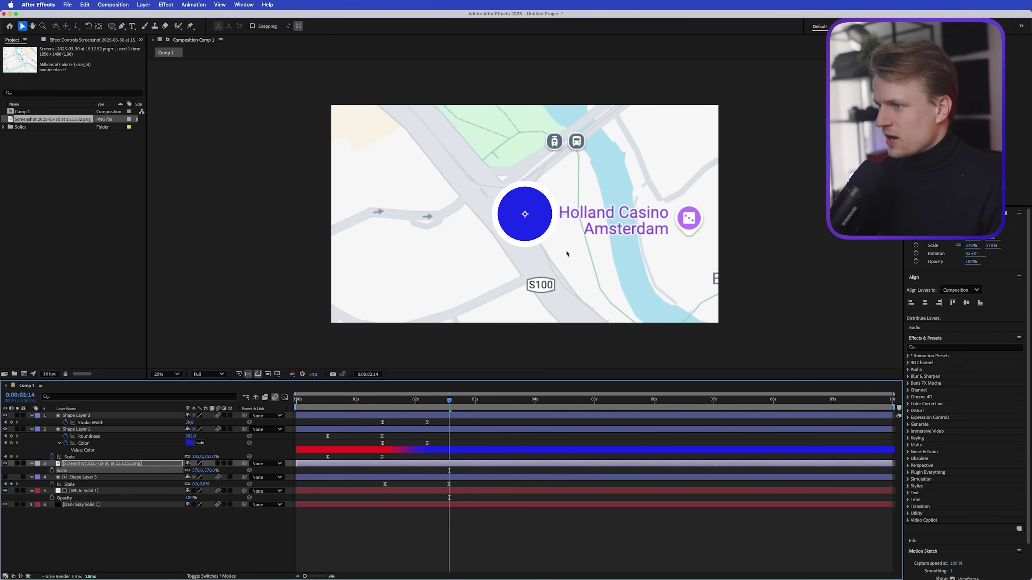
left_click_drag(578, 293, 593, 279)
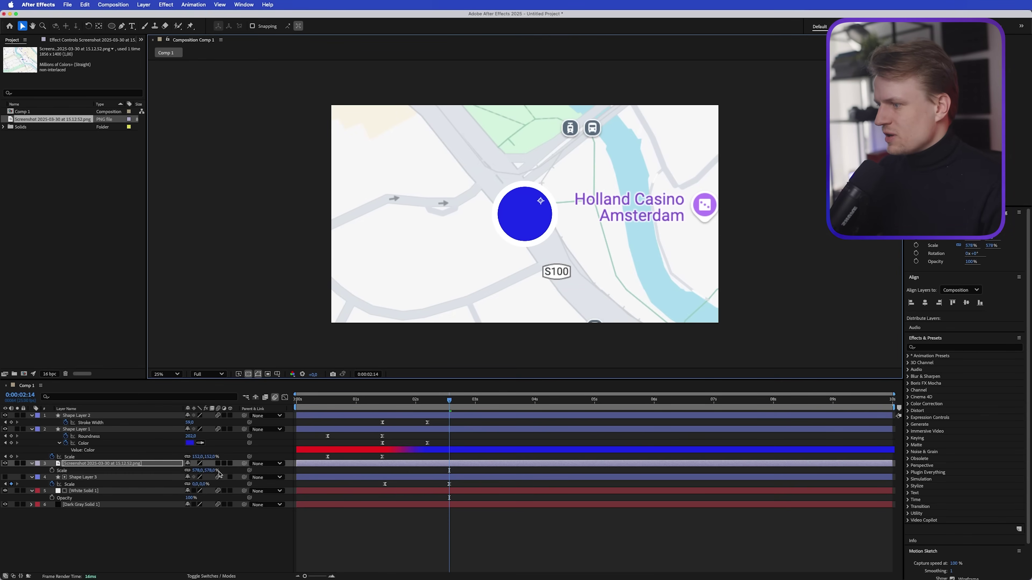
left_click_drag(219, 474, 276, 466)
left_click_drag(632, 251, 626, 243)
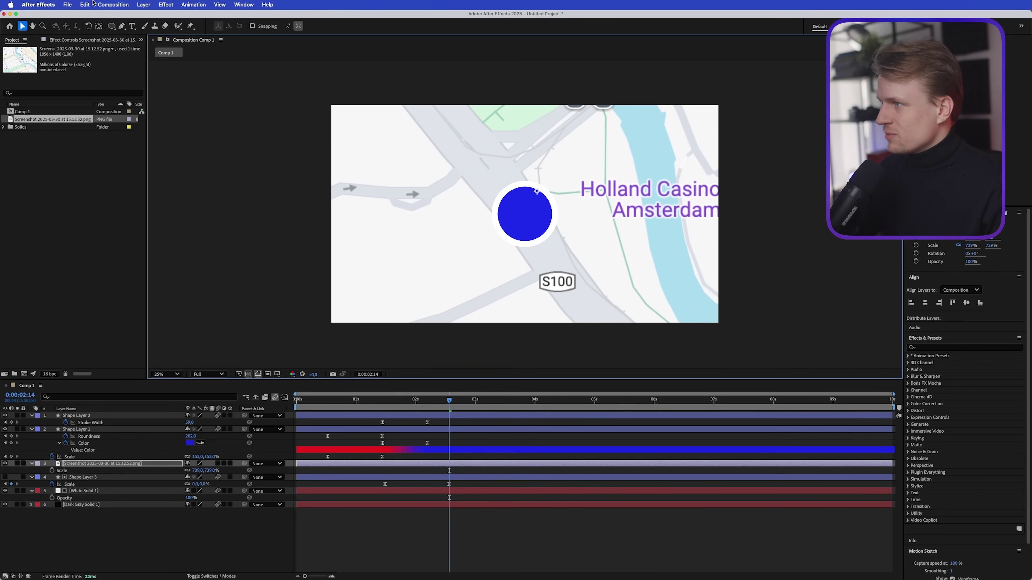
left_click(144, 4)
Add a Null 1 layer at the top of the layer stack
mouse_move(183, 18)
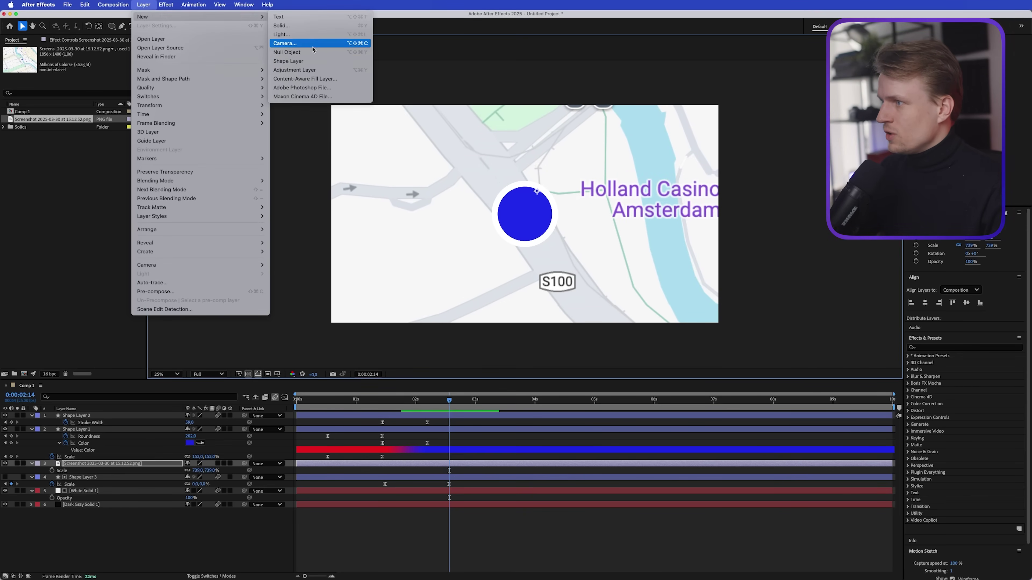
left_click(321, 50)
left_click_drag(104, 465, 116, 415)
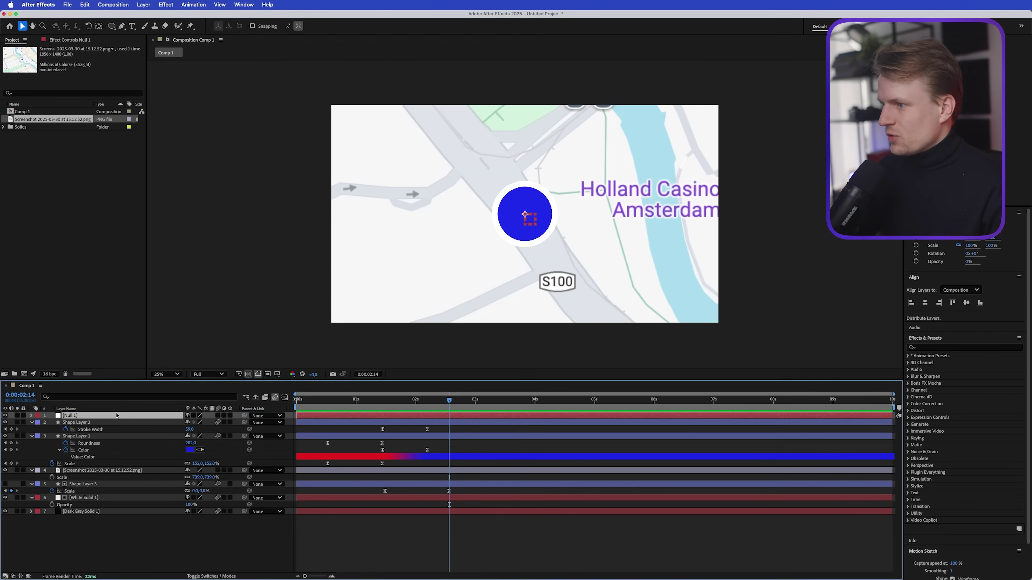
Parent both shape layers and the map to Null 1, then set a starting Scale keyframe
left_click(71, 423)
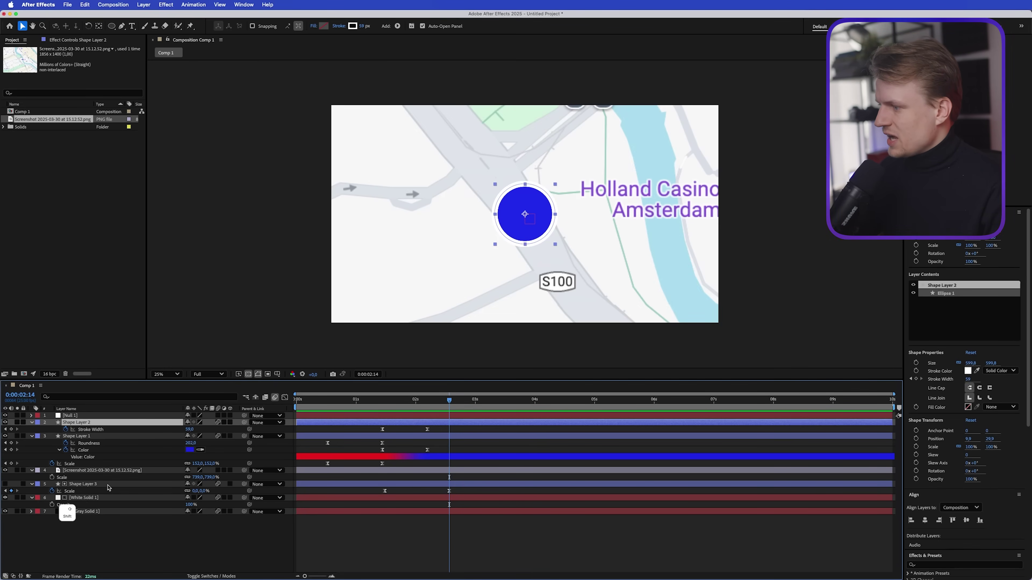
left_click(105, 472, "shift")
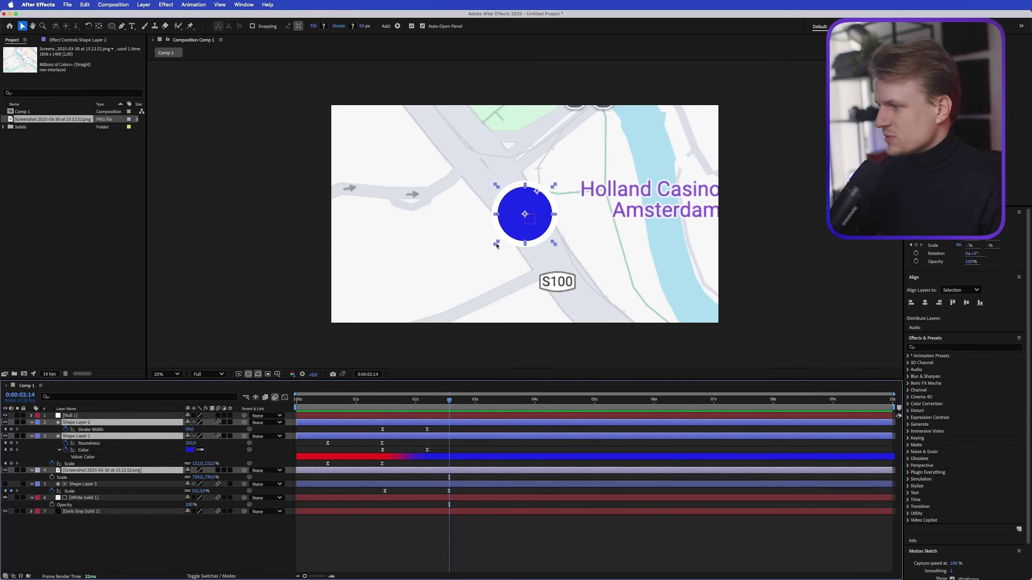
left_click_drag(96, 424, 92, 418)
key("s")
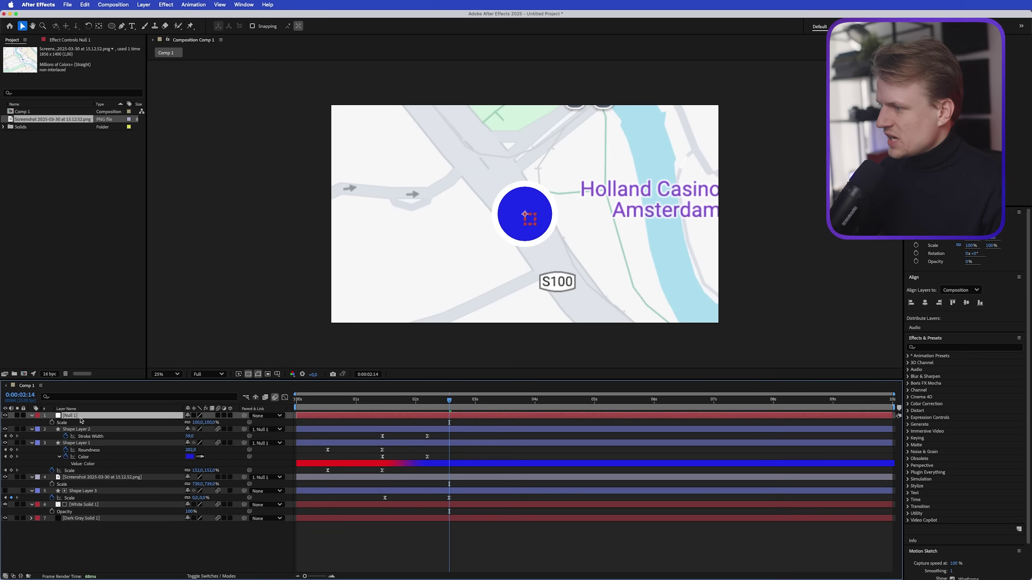
left_click(52, 423)
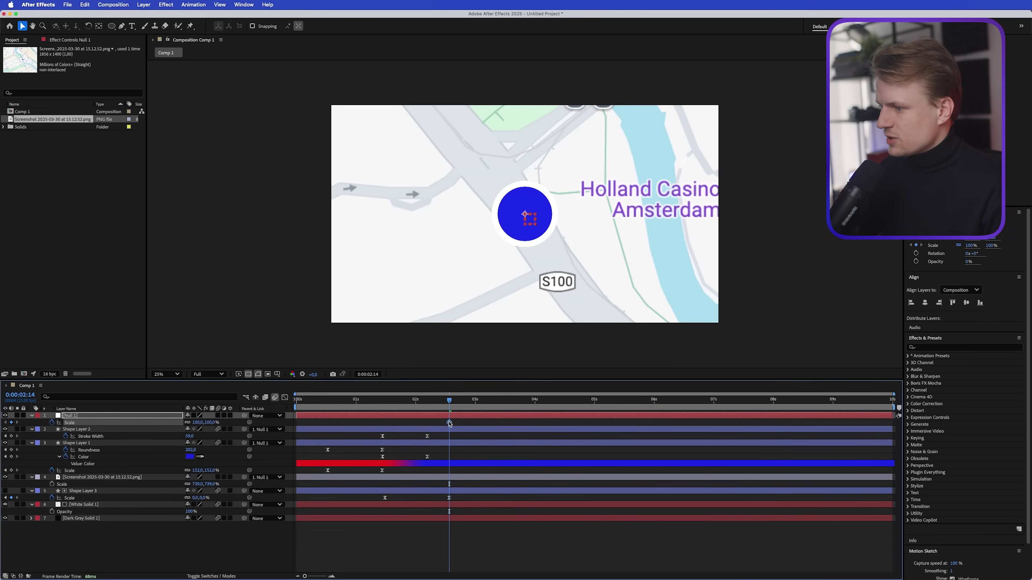
Keyframe Null 1's Scale down to 24% around 2:20 and ease it in the Graph Editor
left_click_drag(382, 426, 419, 406)
left_click_drag(210, 422, 183, 422)
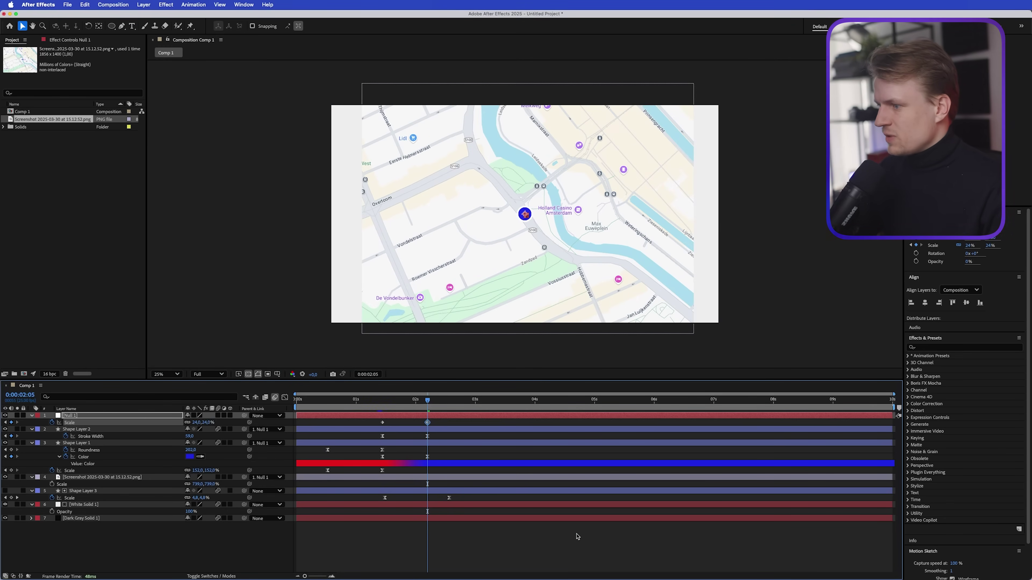
left_click_drag(428, 424, 337, 413)
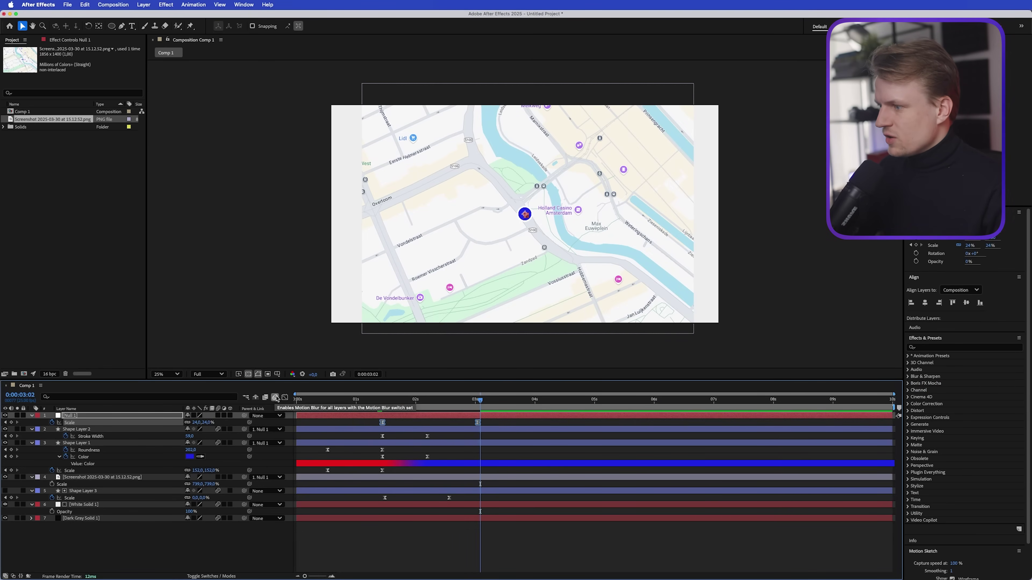
left_click(284, 397)
left_click_drag(511, 448, 429, 423)
left_click(285, 398)
mouse_move(378, 400)
left_mouse_down()
mouse_move(440, 404)
mouse_move(382, 402)
left_mouse_up()
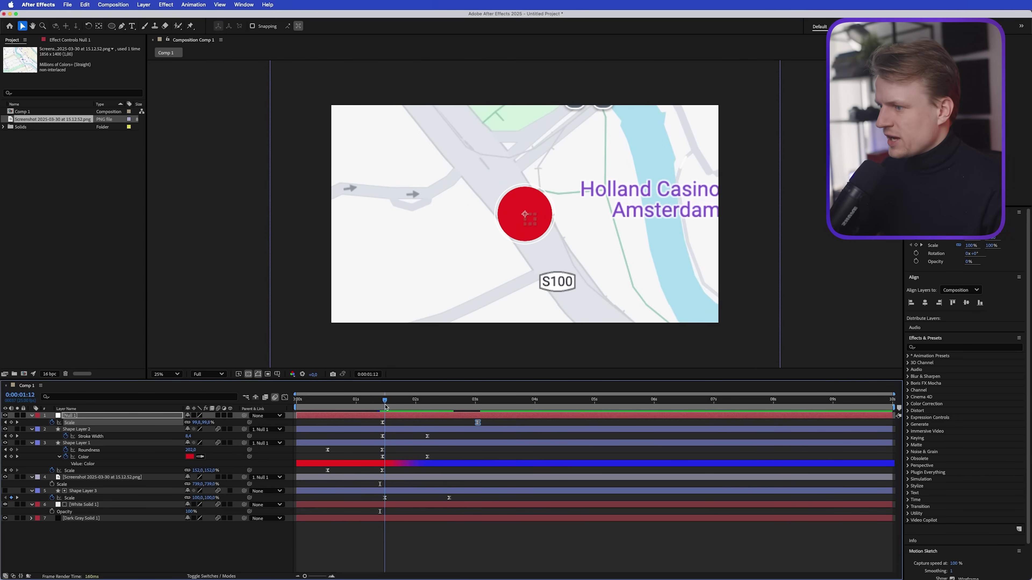
Keyframe the map screenshot's Opacity from 0% early on to 100% at 0:00:02:24
left_click(84, 479)
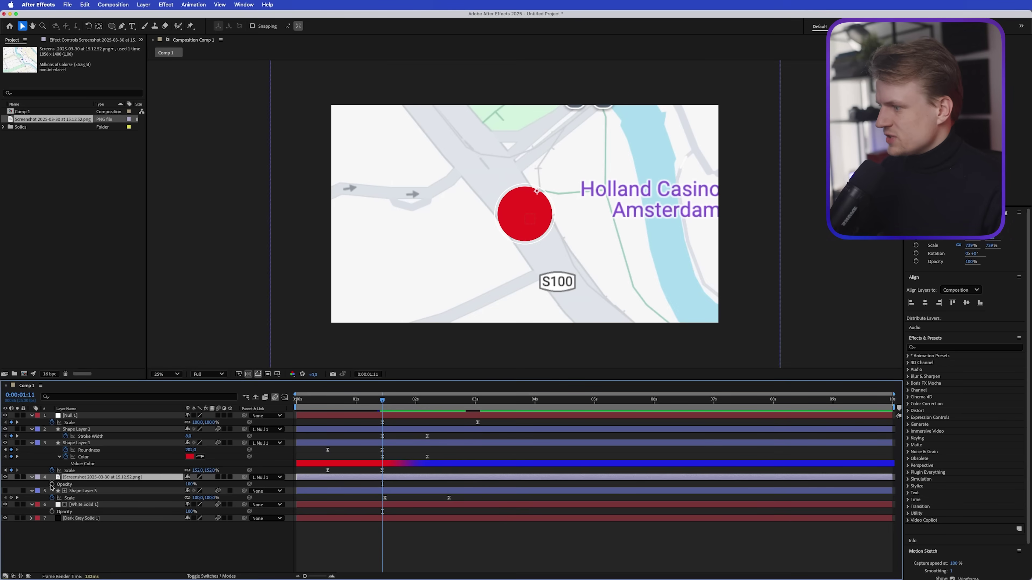
left_click(51, 485)
left_click_drag(384, 487, 434, 487)
left_click_drag(192, 487, 162, 487)
left_click_drag(383, 401, 478, 408)
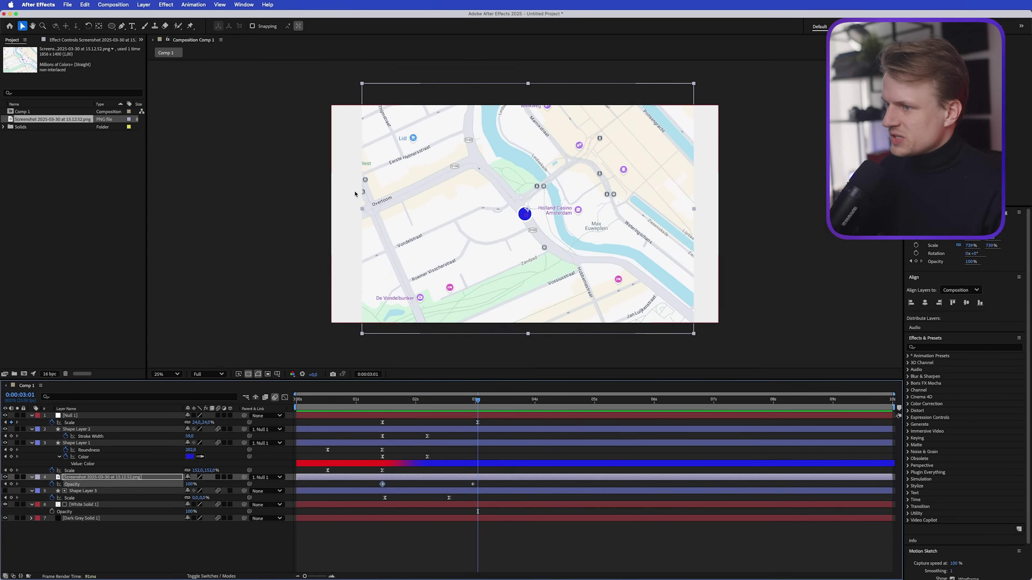
left_click(112, 27)
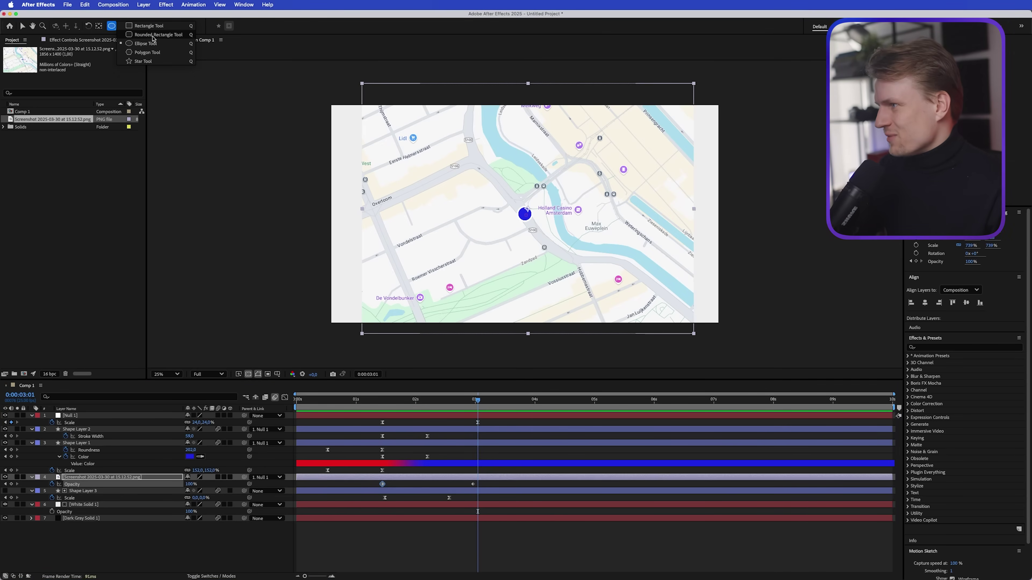
Draw a rounded rectangle over the map and centre it in the composition
left_click(140, 35)
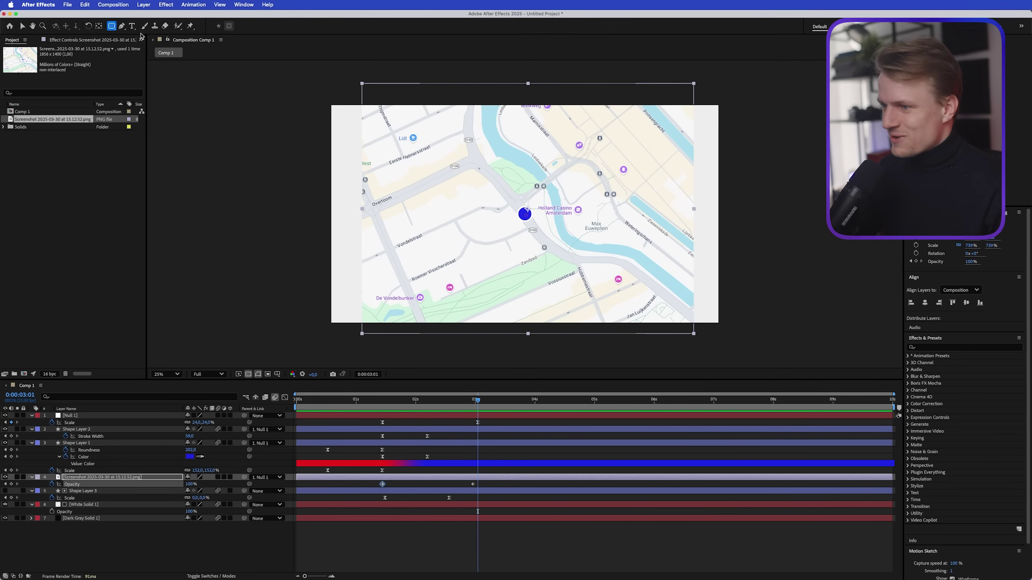
left_click(464, 536)
left_click_drag(374, 129, 682, 296)
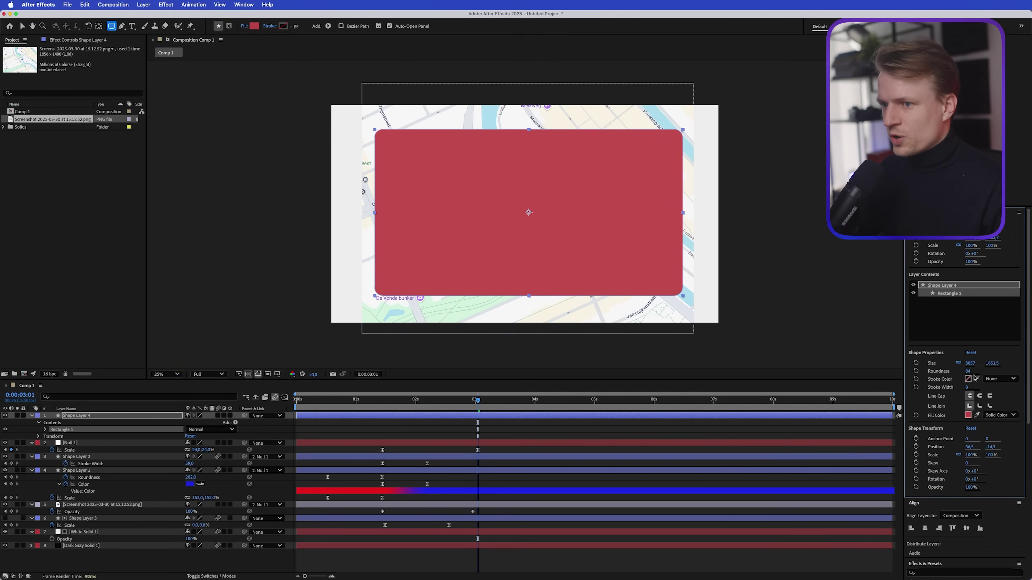
left_click(924, 529)
left_click(967, 529)
Place the rectangle above the map as its Alpha Track Matte and parent it to Null 1
left_click(167, 418)
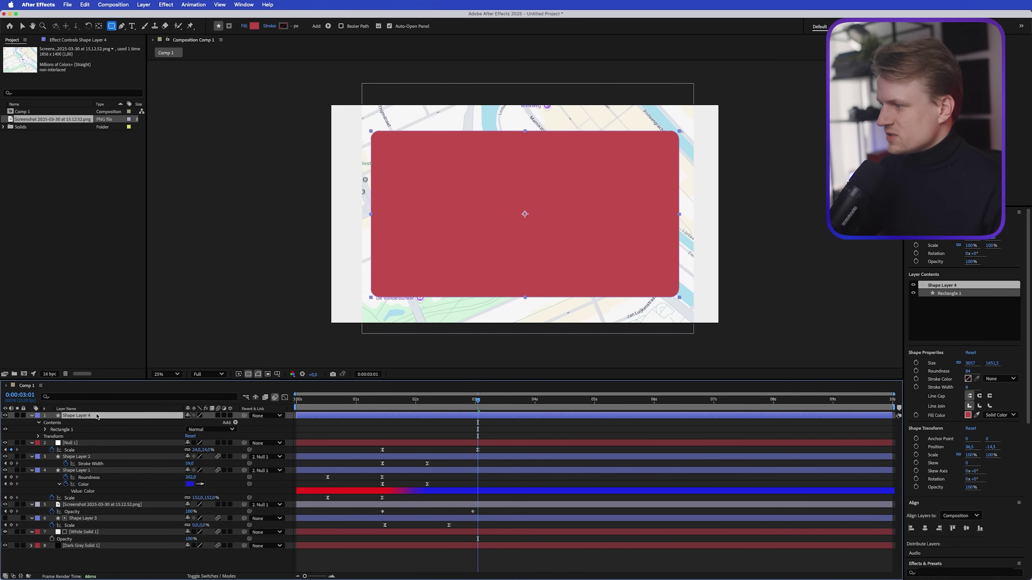
left_click_drag(96, 418, 99, 501)
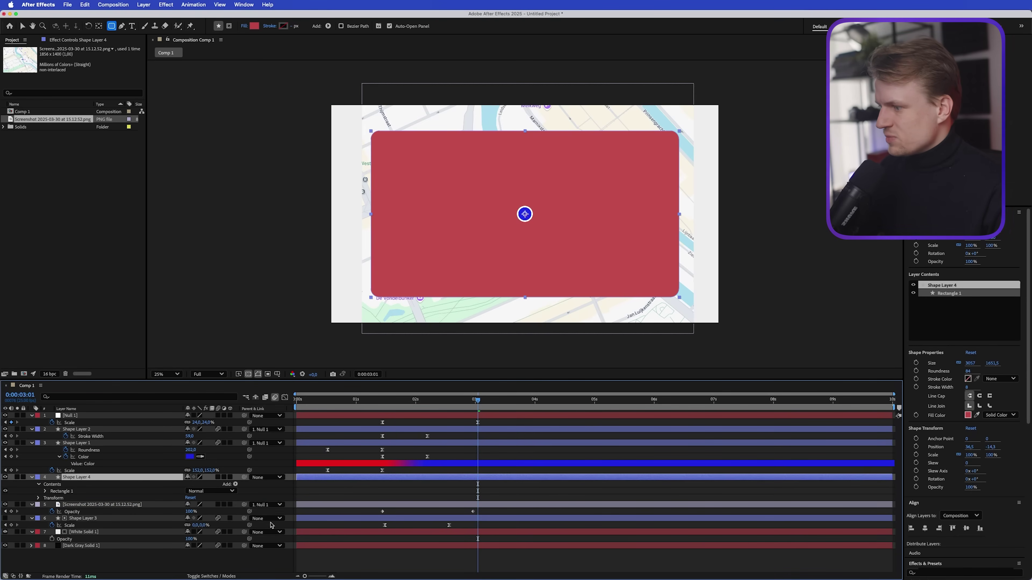
left_click(212, 576)
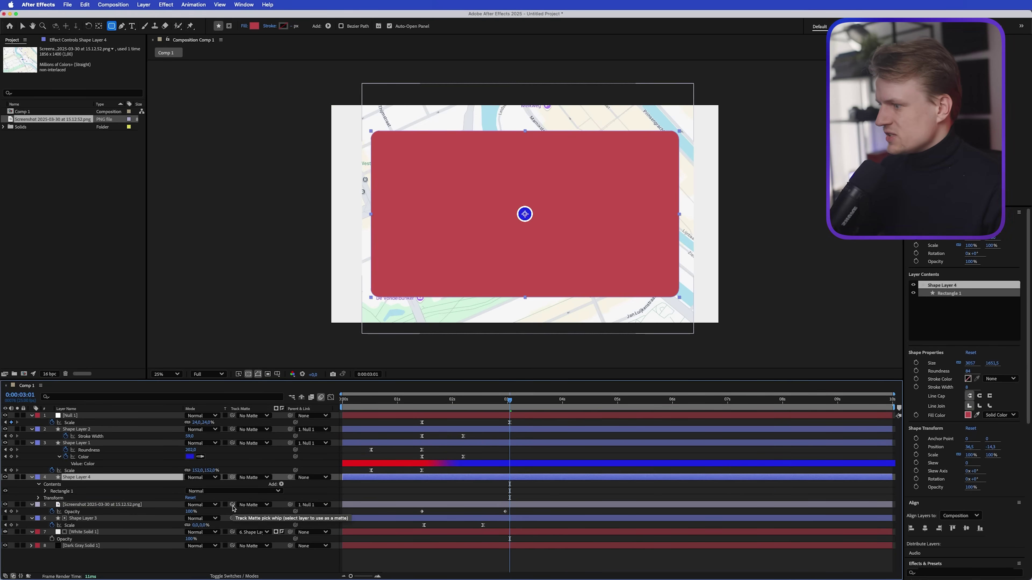
left_click_drag(233, 506, 81, 477)
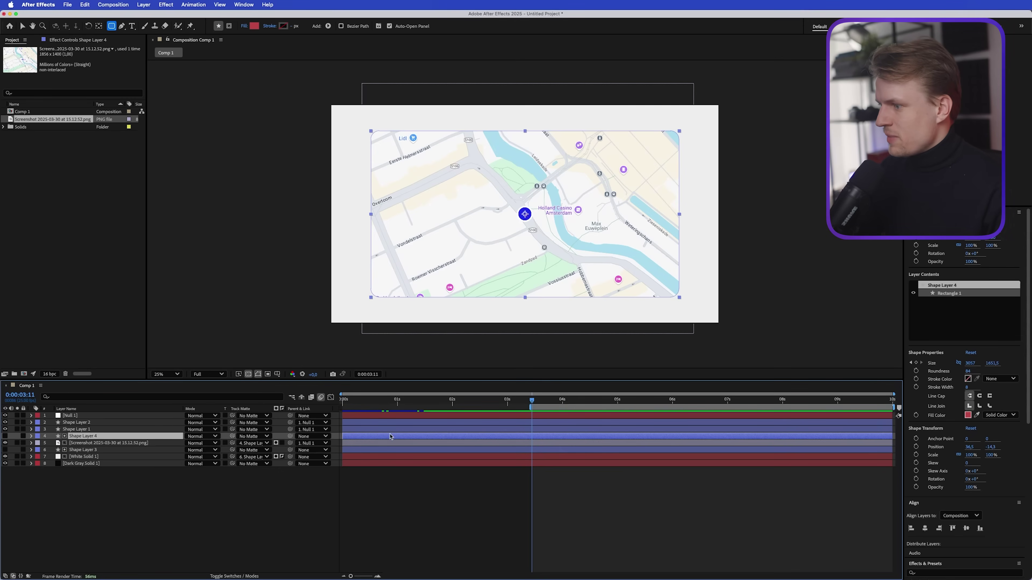
left_click_drag(290, 436, 602, 414)
Keyframe Null 1's Position at 3:09 and 4:10, raising Y to -880 to slide the map out
left_click(527, 404)
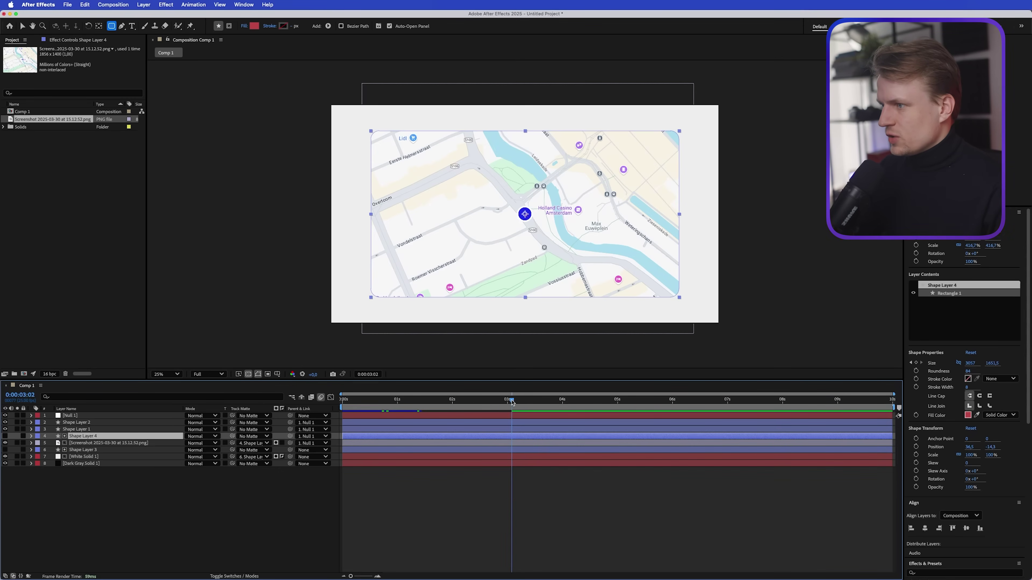
left_click(235, 576)
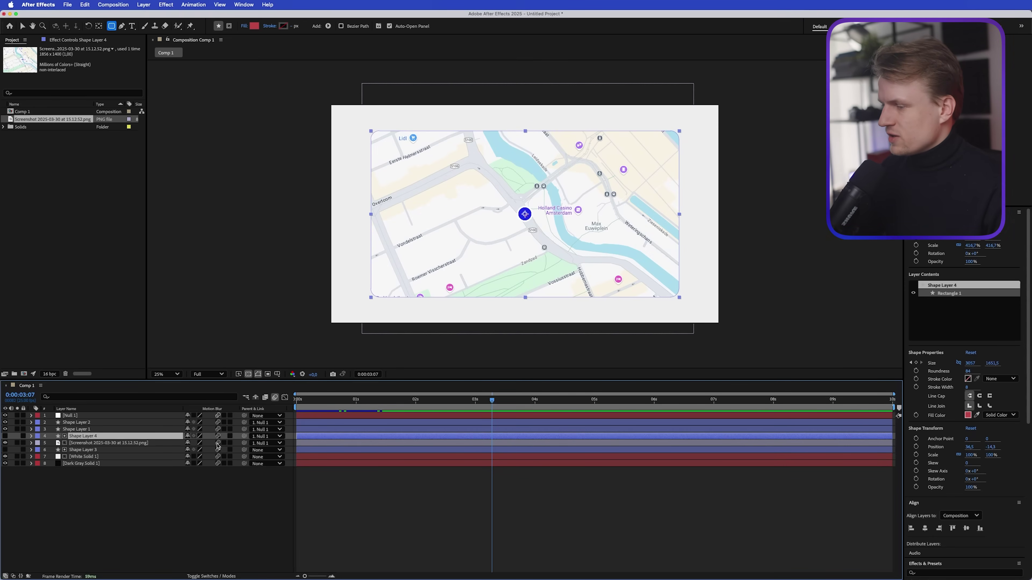
left_click(147, 415)
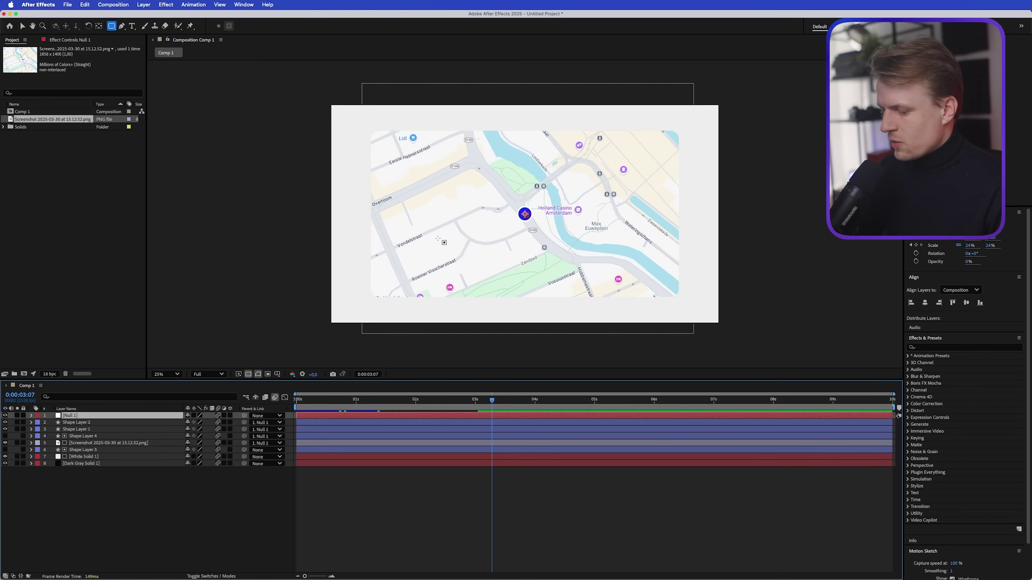
left_click_drag(489, 401, 495, 401)
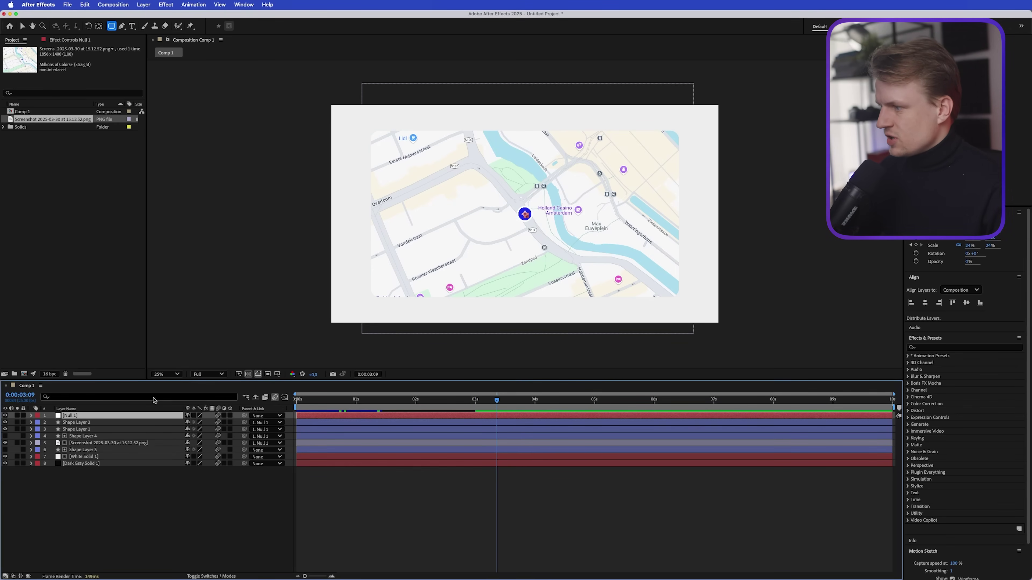
key("p")
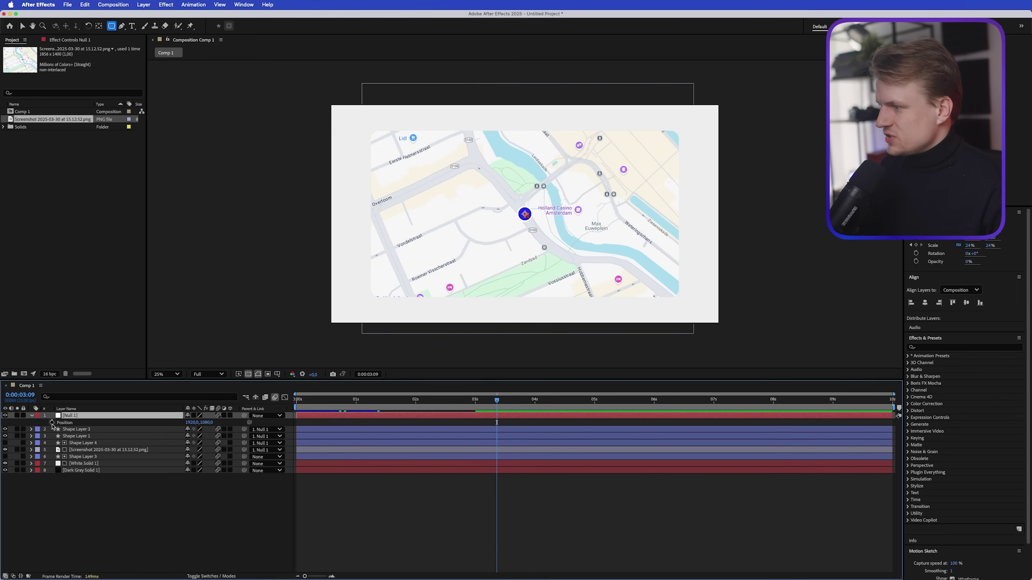
left_click(51, 422)
left_click_drag(496, 402, 558, 402)
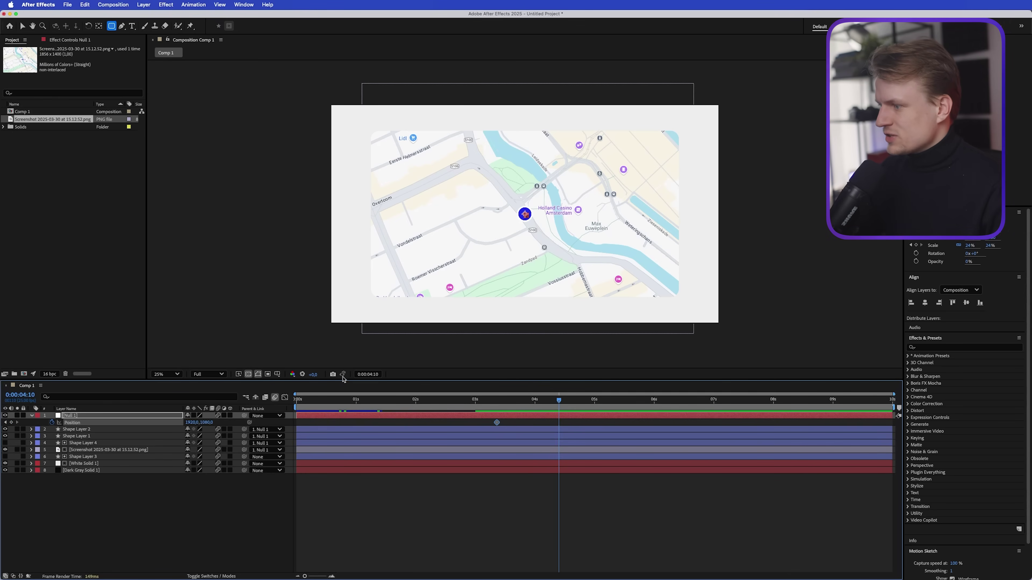
left_click_drag(209, 422, 132, 27)
Create an 'Apple Style' text layer and centre it horizontally in Comp 1
key("v")
left_click(132, 27)
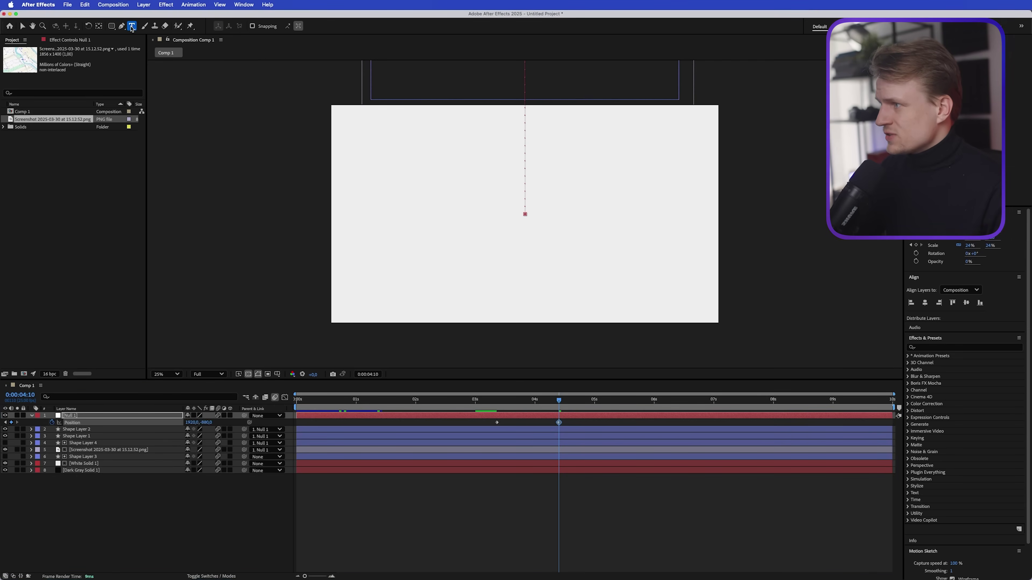
left_click(440, 205)
type("Apple V")
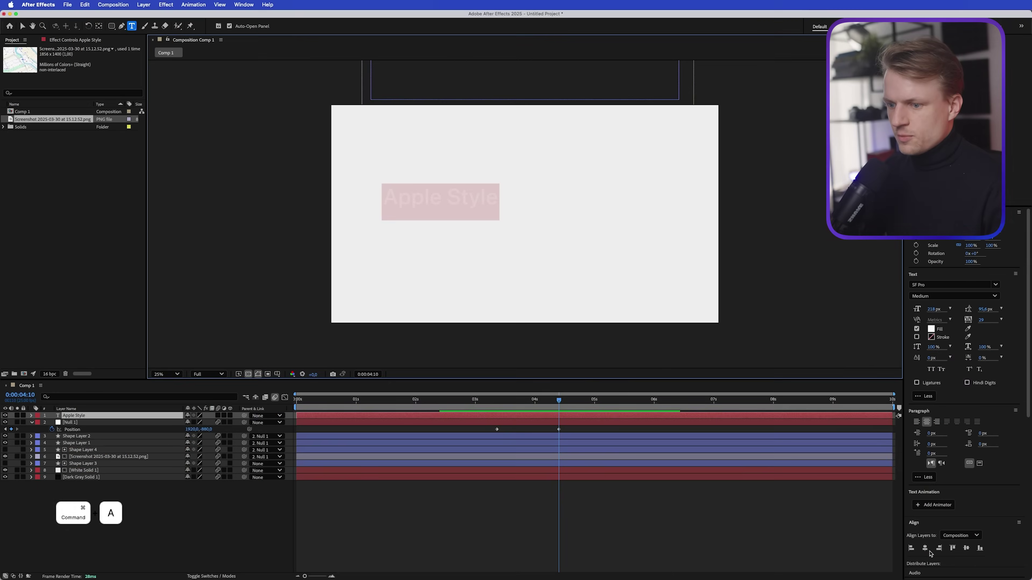
left_click(927, 549)
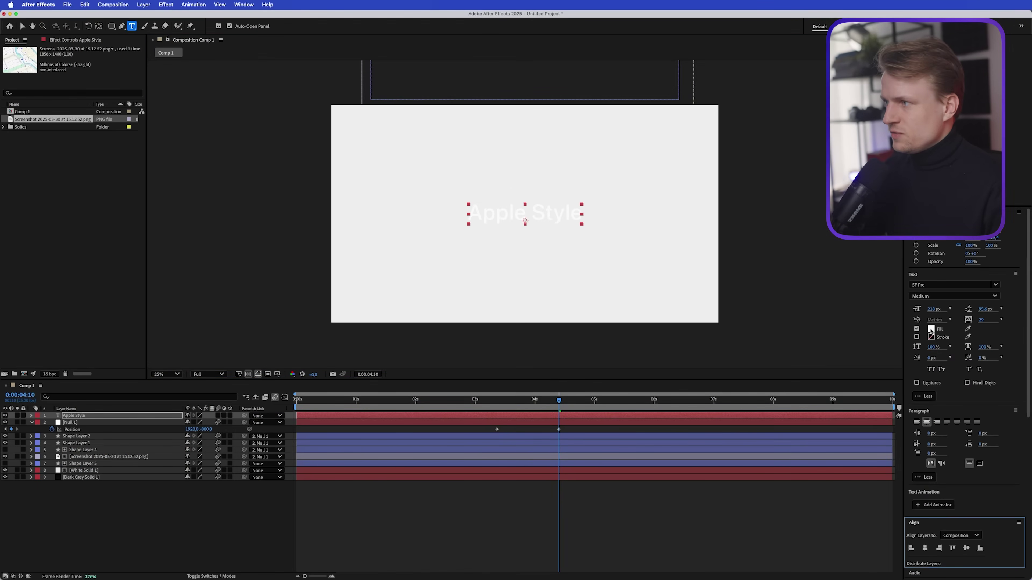
Add a Gradient Overlay layer style to the Apple Style text layer
right_click(59, 416)
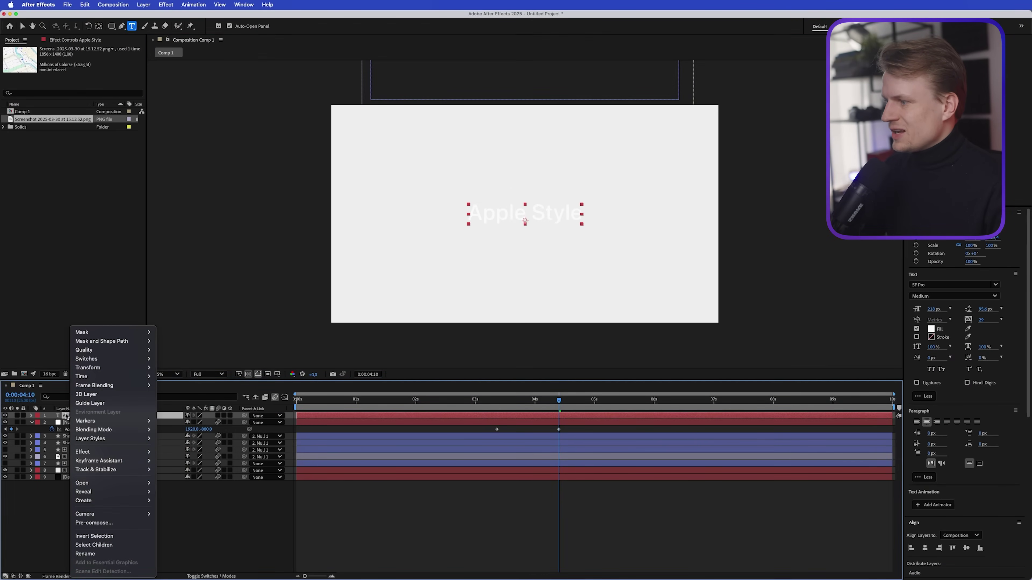
mouse_move(103, 442)
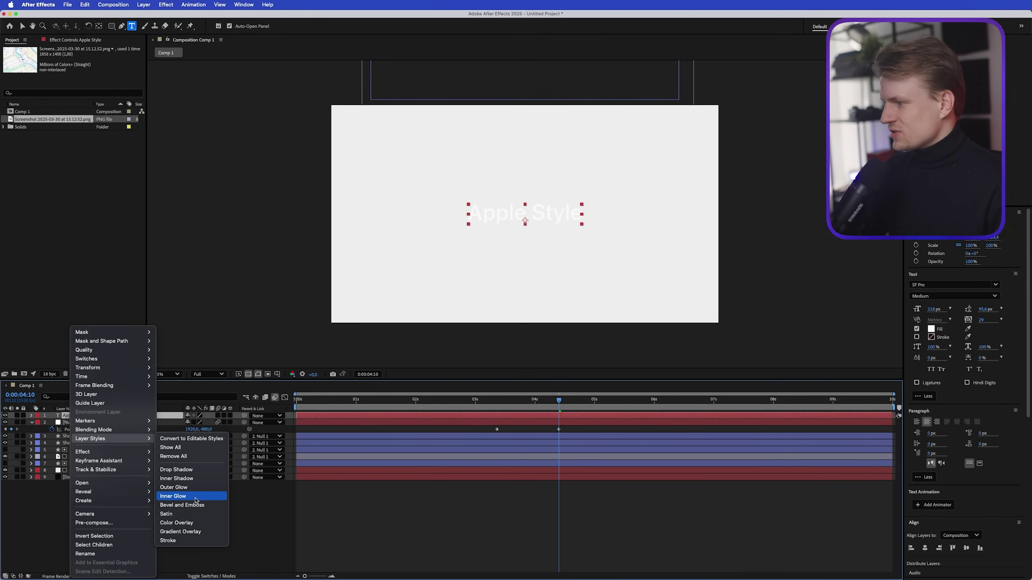
left_click(190, 532)
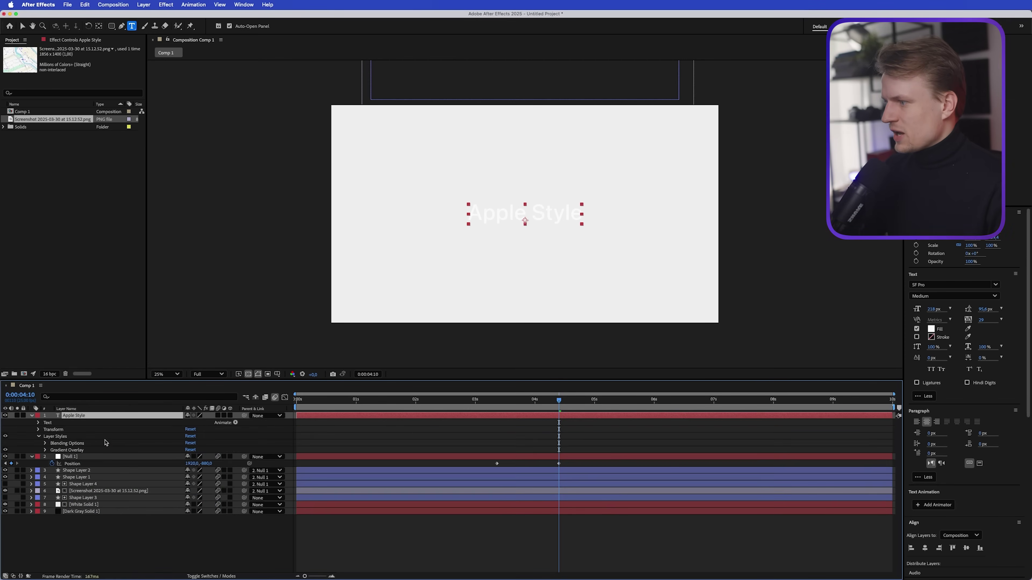
left_click(45, 450)
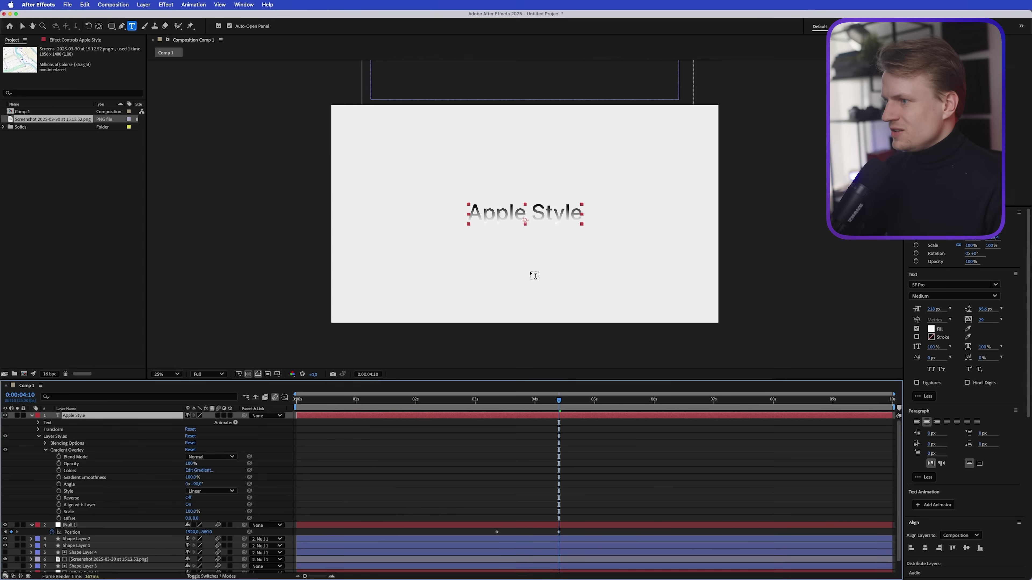
key("period")
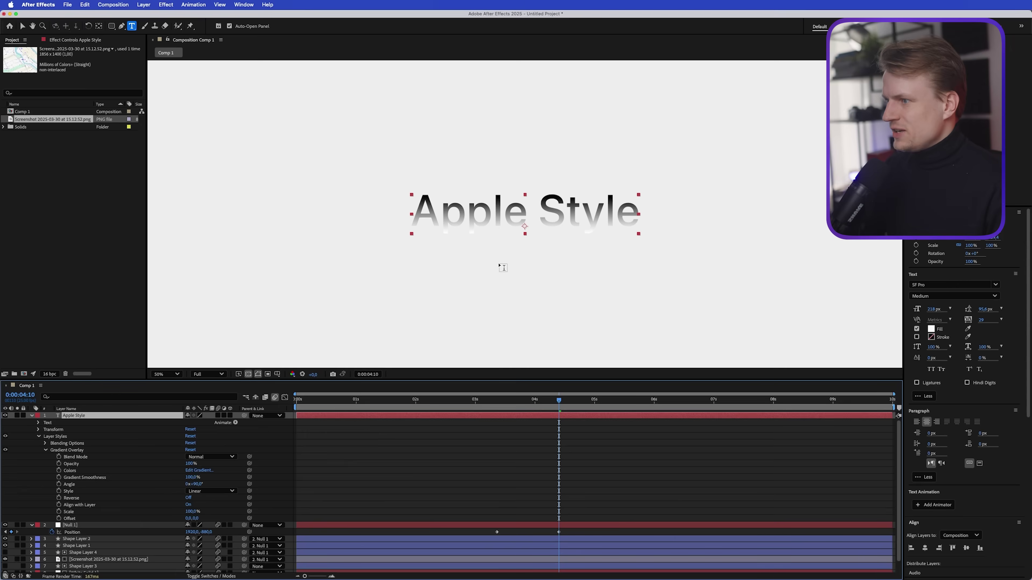
Set the gradient's left stop to #878787 and inspect the shaded text
left_click(195, 470)
left_click(499, 297)
mouse_move(502, 341)
left_mouse_down()
mouse_move(496, 365)
mouse_move(471, 374)
mouse_move(459, 400)
left_mouse_up()
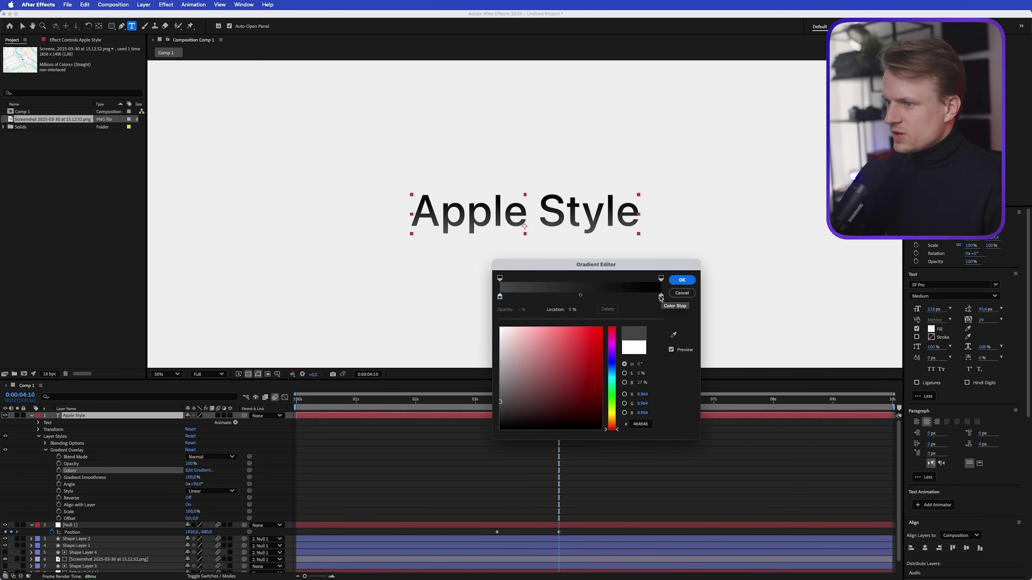
left_click(681, 280)
key("period")
key("period")
key("period")
key("period")
key("period")
key("period")
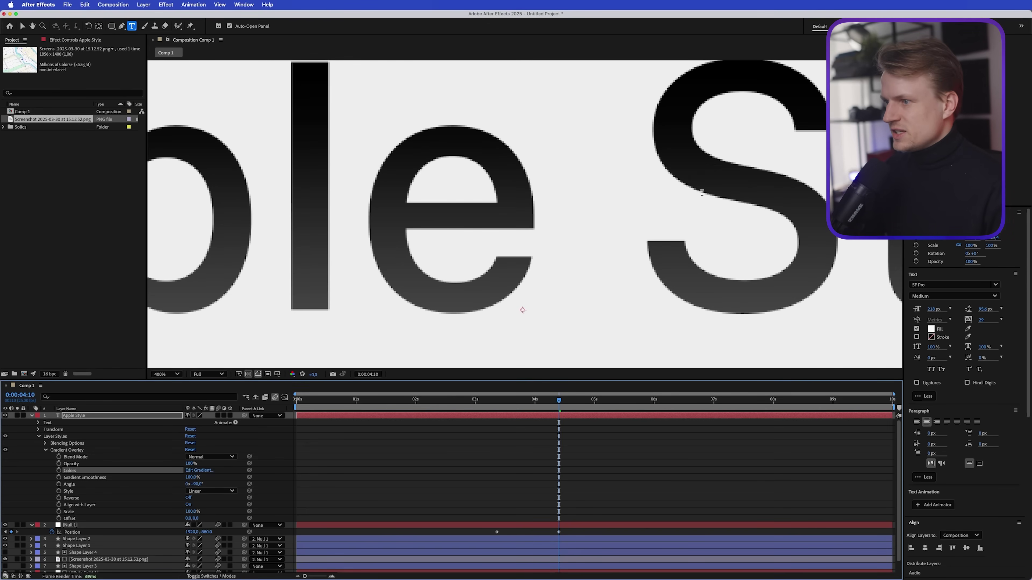
key("comma")
key("comma")
key("period")
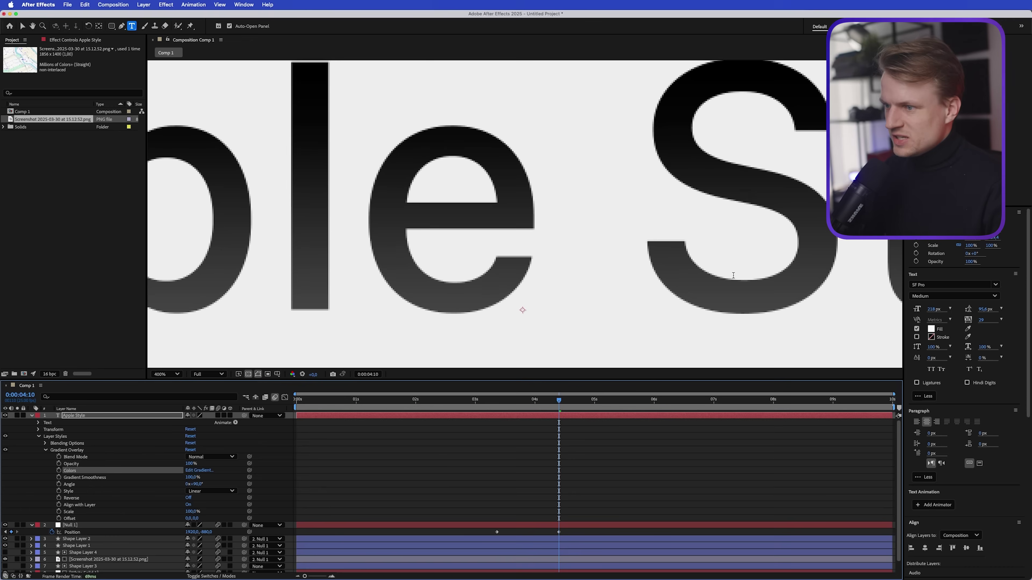
key("comma")
key("comma")
key("comma")
key("comma")
key("comma")
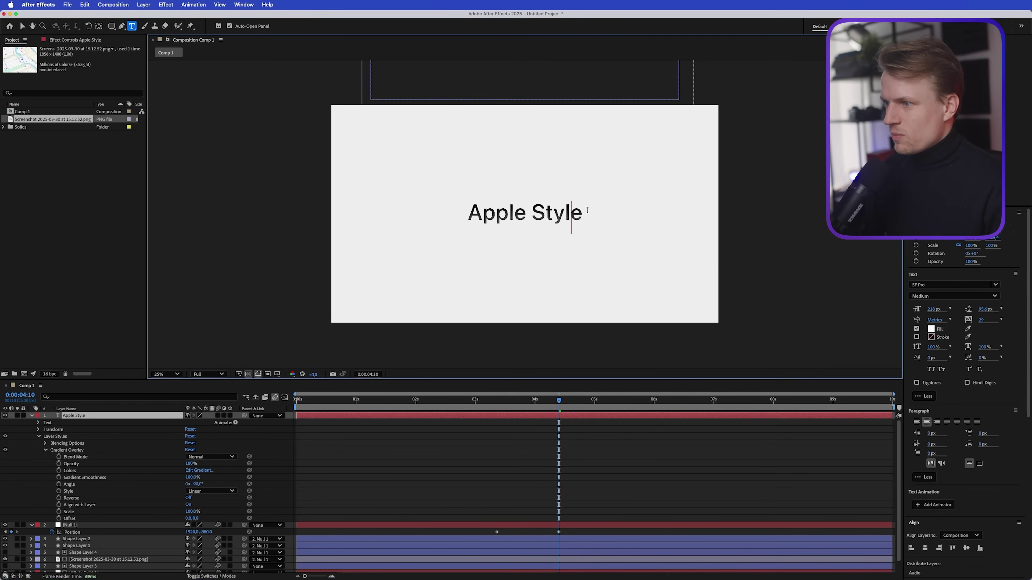
key("super+a")
Enlarge Apple Style to 296 px and centre it vertically
left_click_drag(934, 309, 949, 309)
left_click(924, 548)
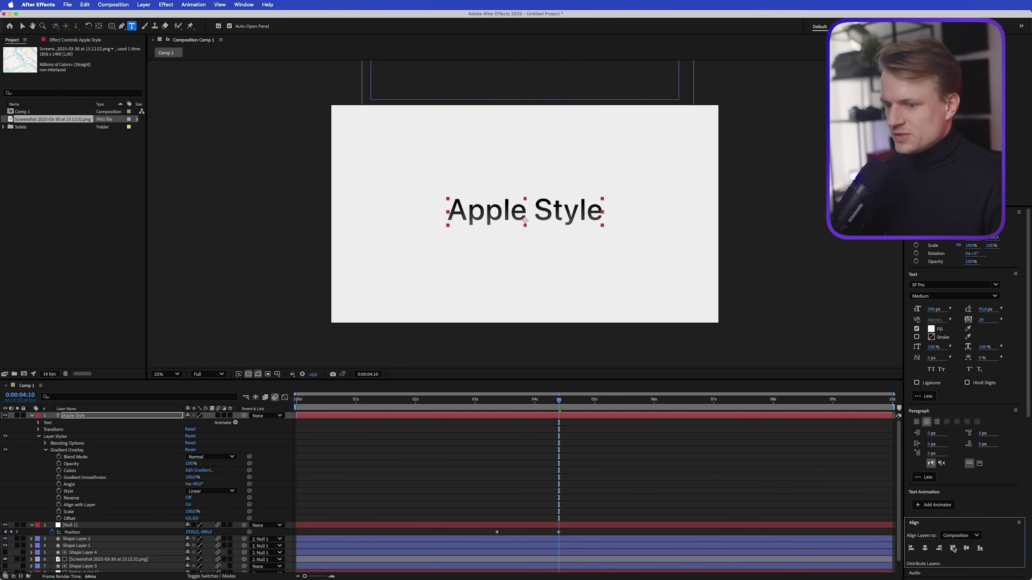
left_click(966, 548)
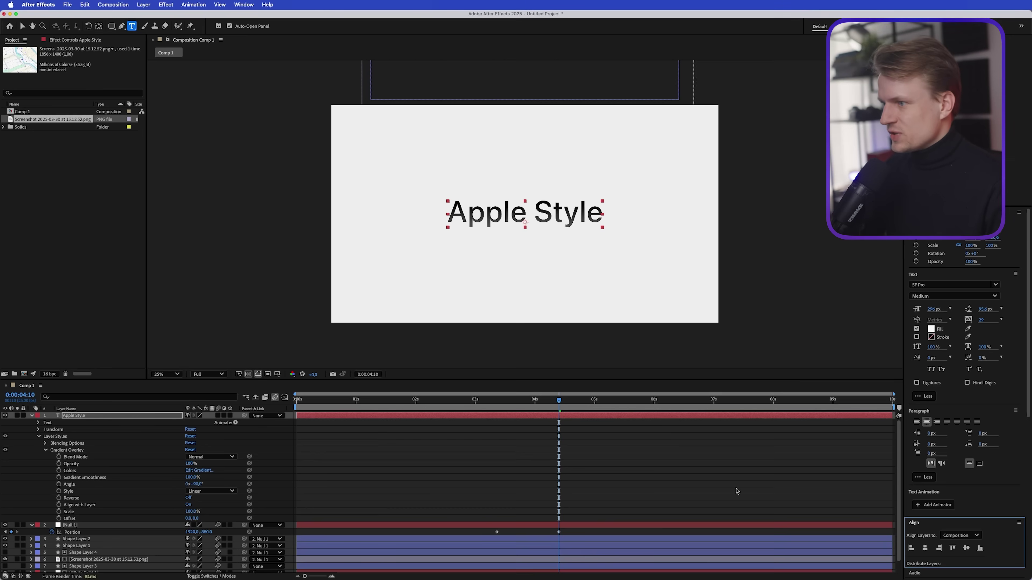
Add a text animator with Position Y 181 and Opacity 0%
left_click(235, 423)
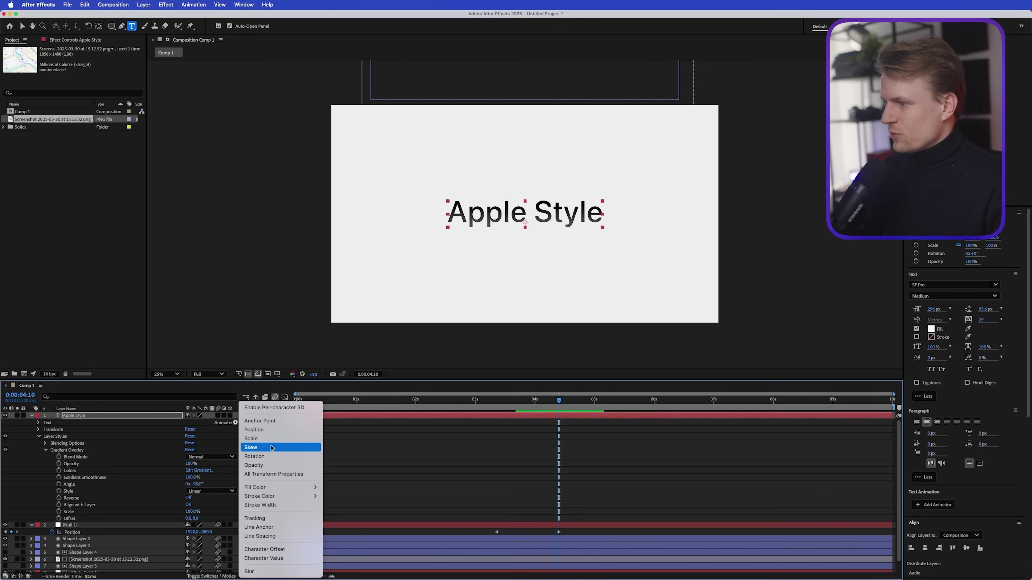
left_click(254, 430)
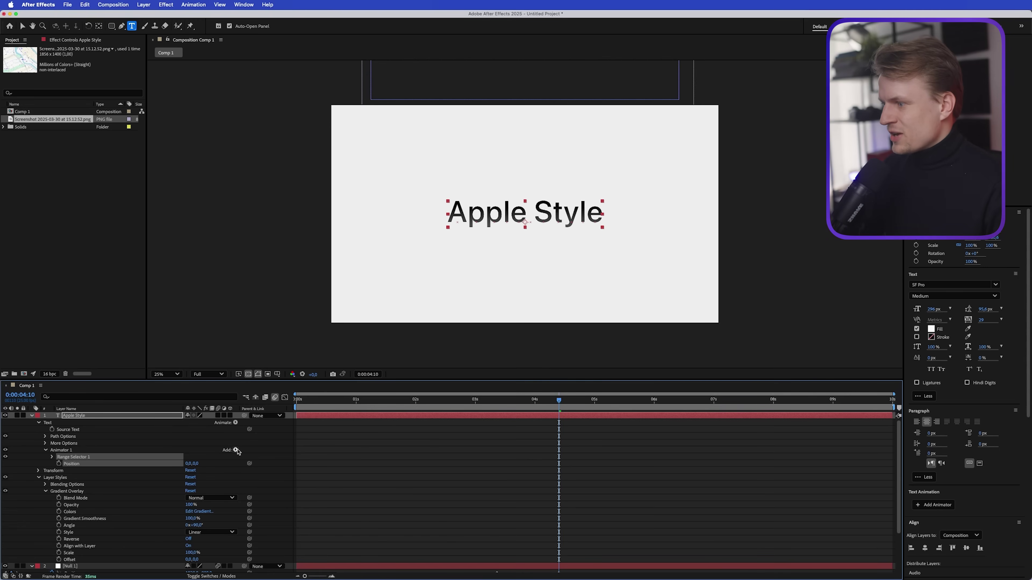
left_click(236, 450)
mouse_move(239, 451)
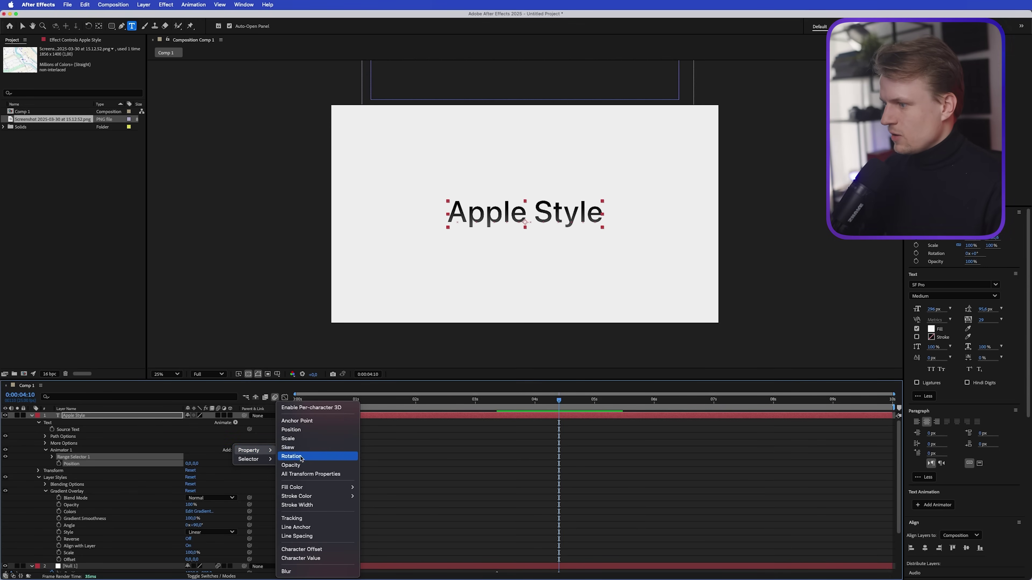
left_click(290, 465)
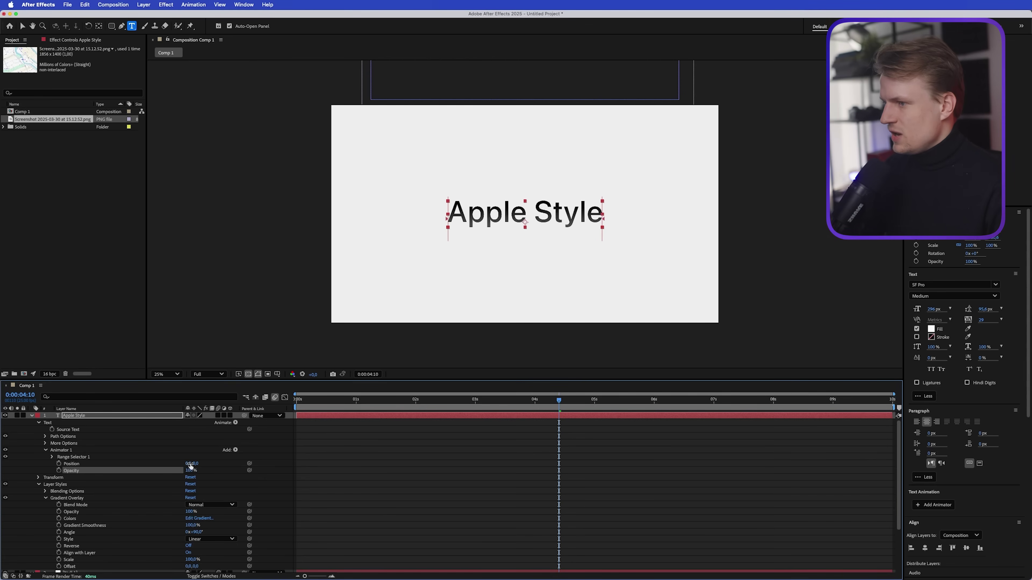
left_click_drag(195, 464, 278, 451)
left_click_drag(186, 470, 52, 458)
Set the Range Selector to Based On Words, Shape Ramp Up, Ease Low 100%
left_click(52, 457)
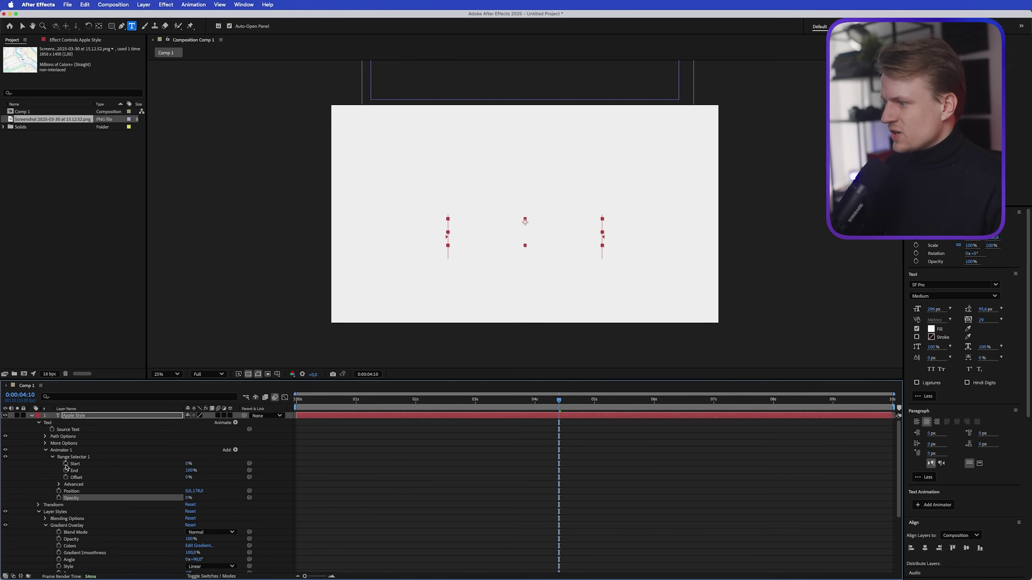
left_click(60, 484)
scroll(77, 481, "down", 2)
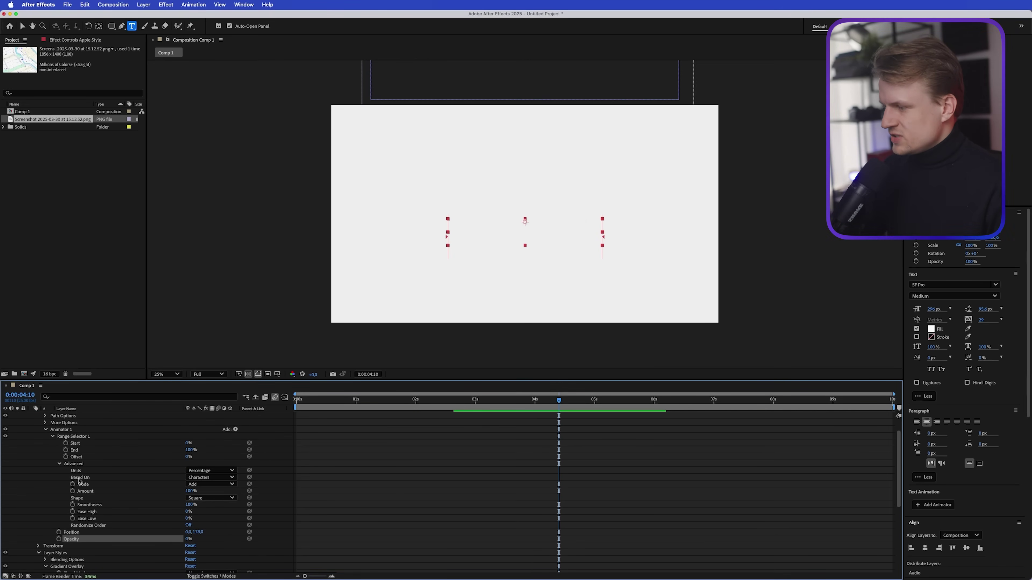
left_click(202, 478)
left_click(203, 504)
left_click(209, 498)
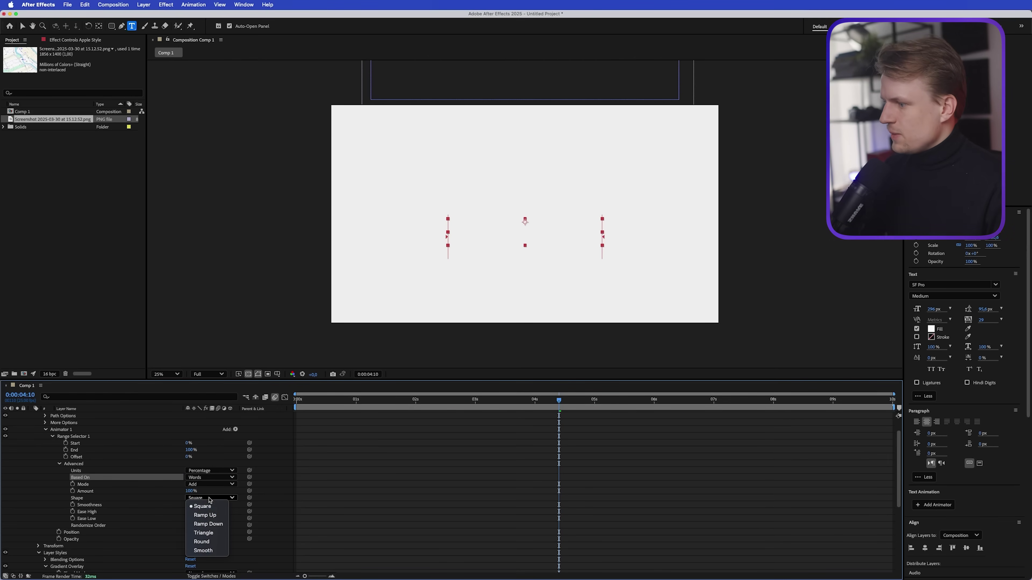
left_click(205, 516)
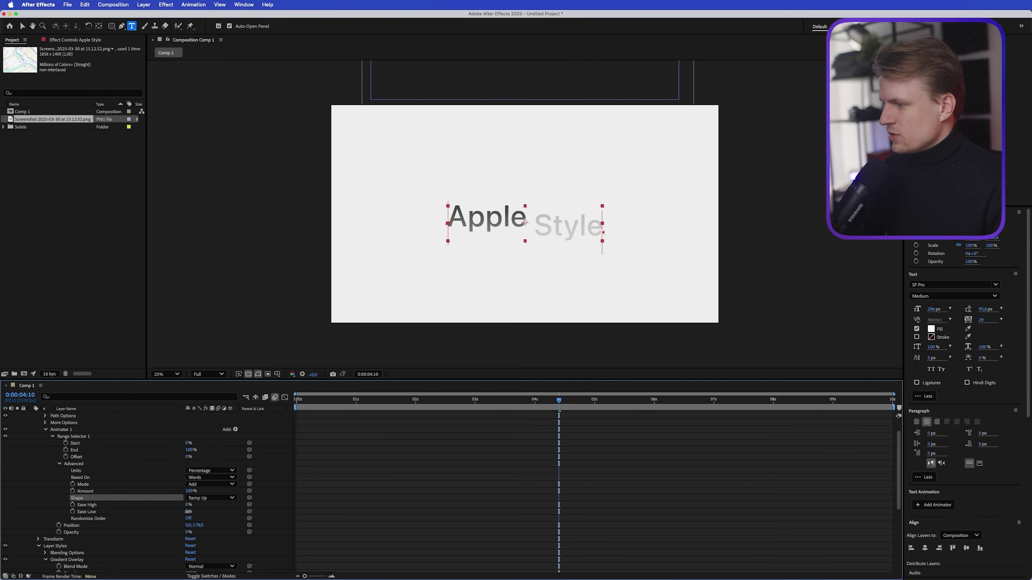
left_click_drag(187, 512, 249, 512)
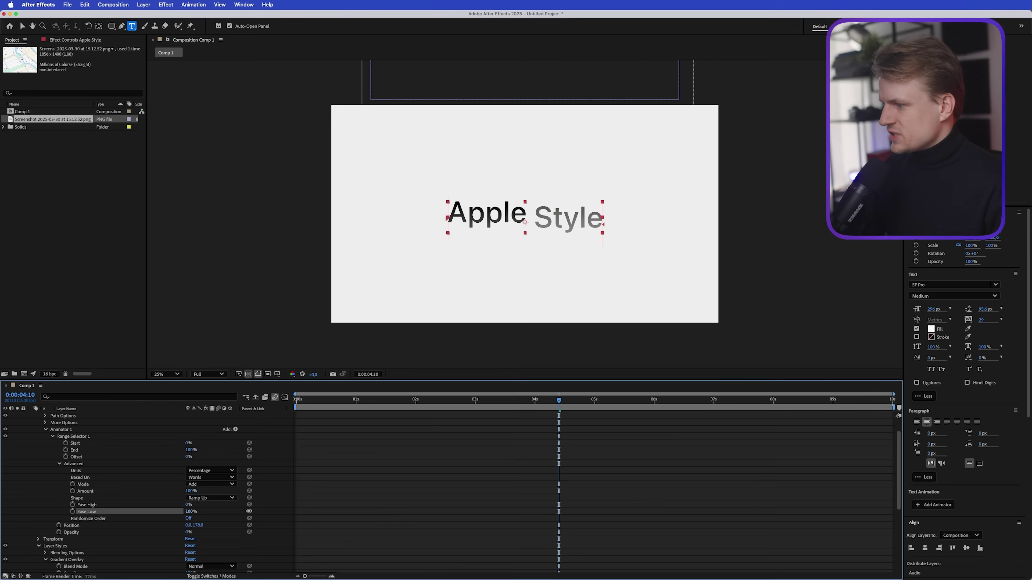
Keyframe the range Offset from -100% at 3:21 to 4:19 and preview the reveal
left_click(65, 457)
left_click(536, 402)
left_click_drag(535, 406, 525, 406)
left_click_drag(187, 457, 145, 456)
left_click(579, 401)
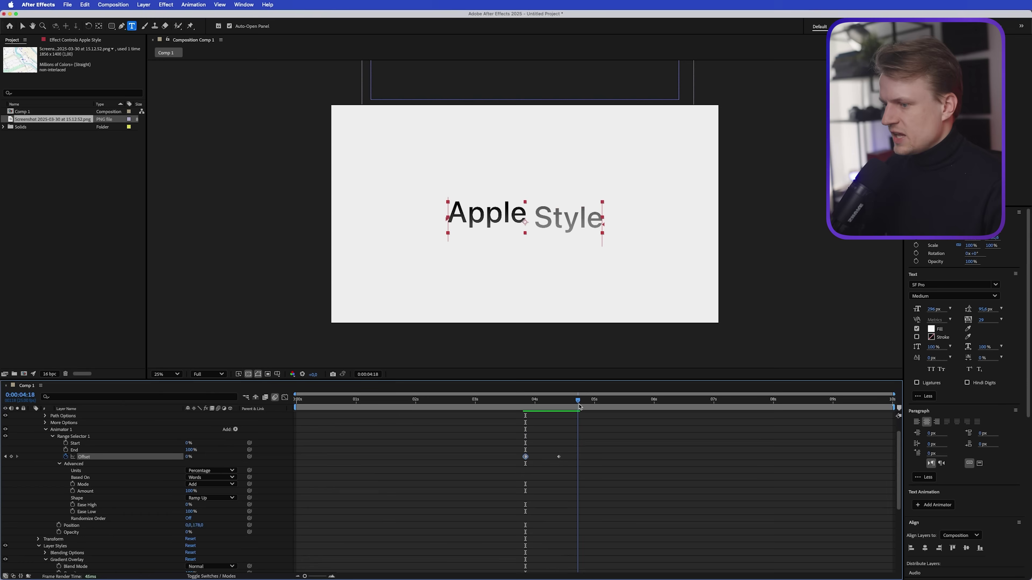
left_click_drag(558, 456, 580, 456)
left_click(525, 402)
key("space")
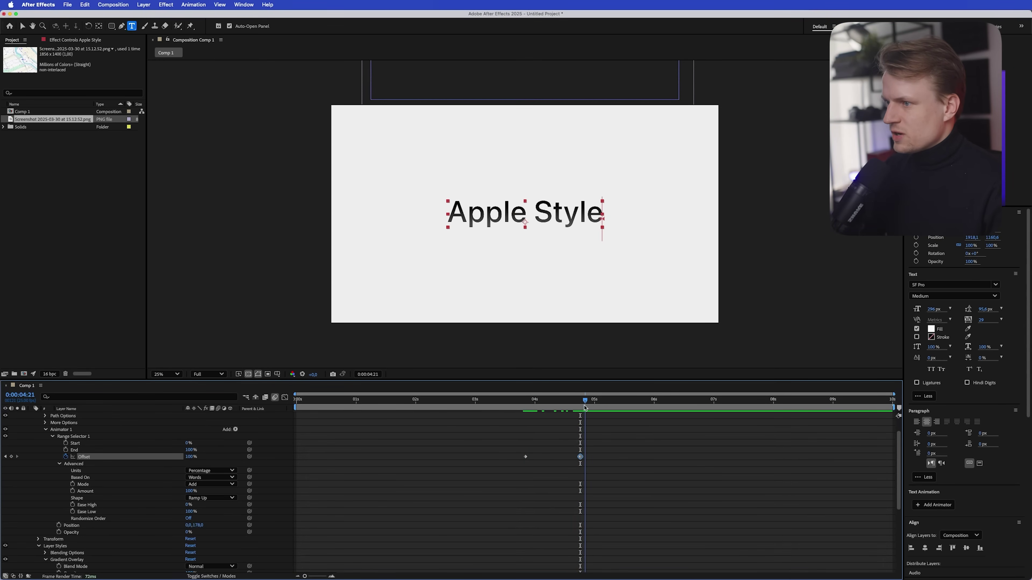
scroll(501, 444, "up", 1)
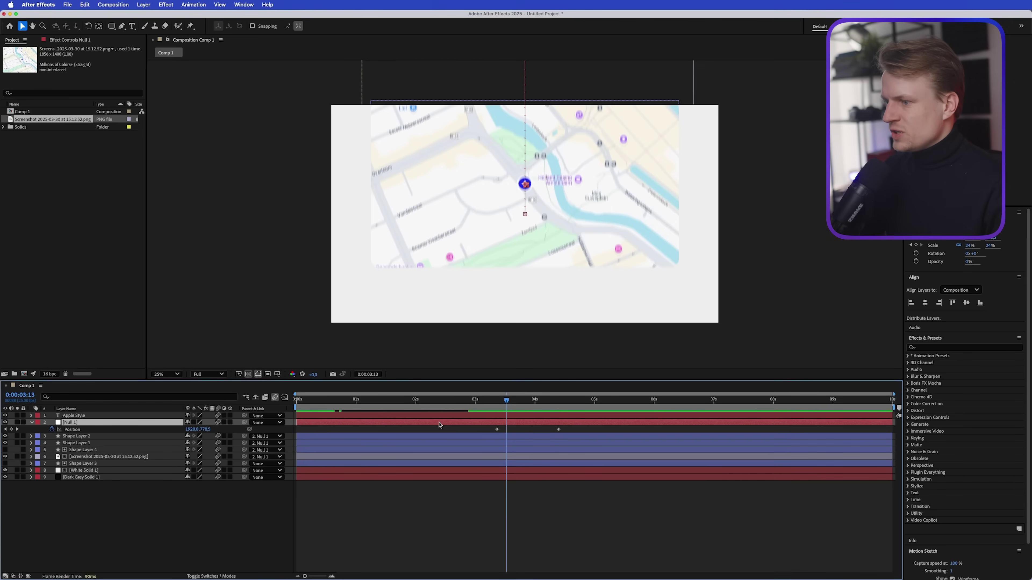
Apply Easy Ease to both Null 1 Position keyframes and select one in the speed graph
left_click_drag(484, 429, 584, 437)
key("F9")
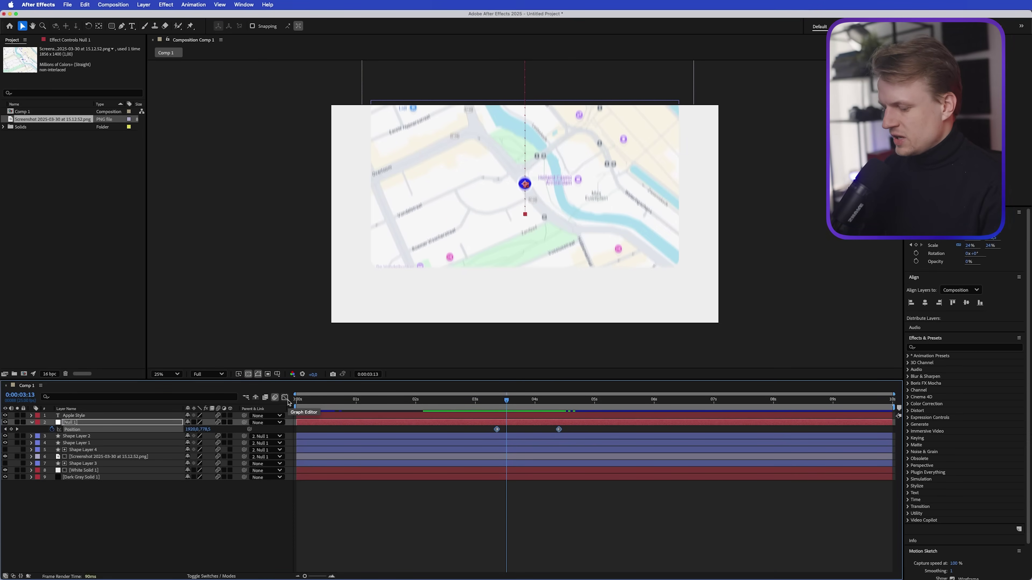
left_click(285, 398)
left_click_drag(481, 498, 543, 551)
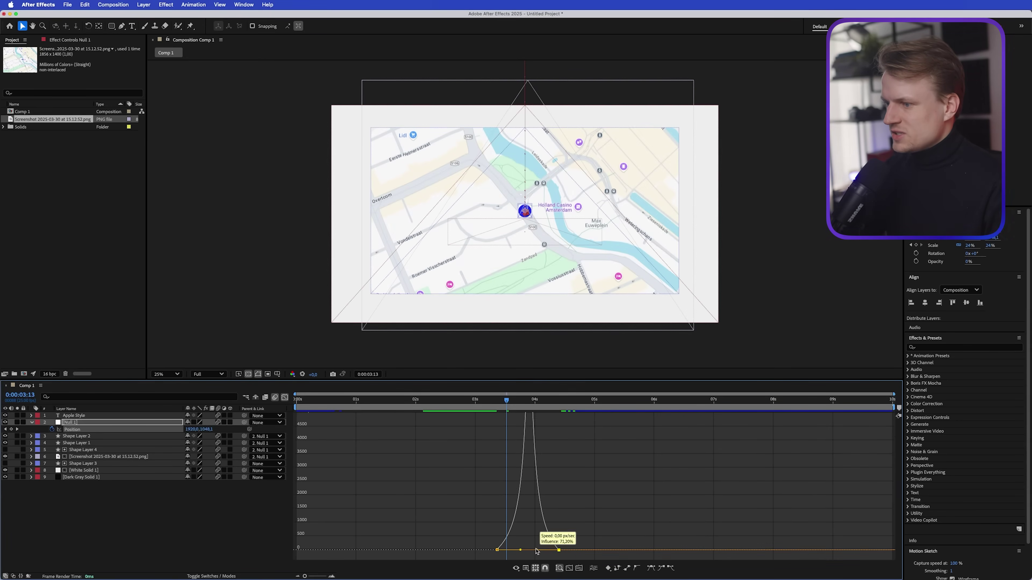